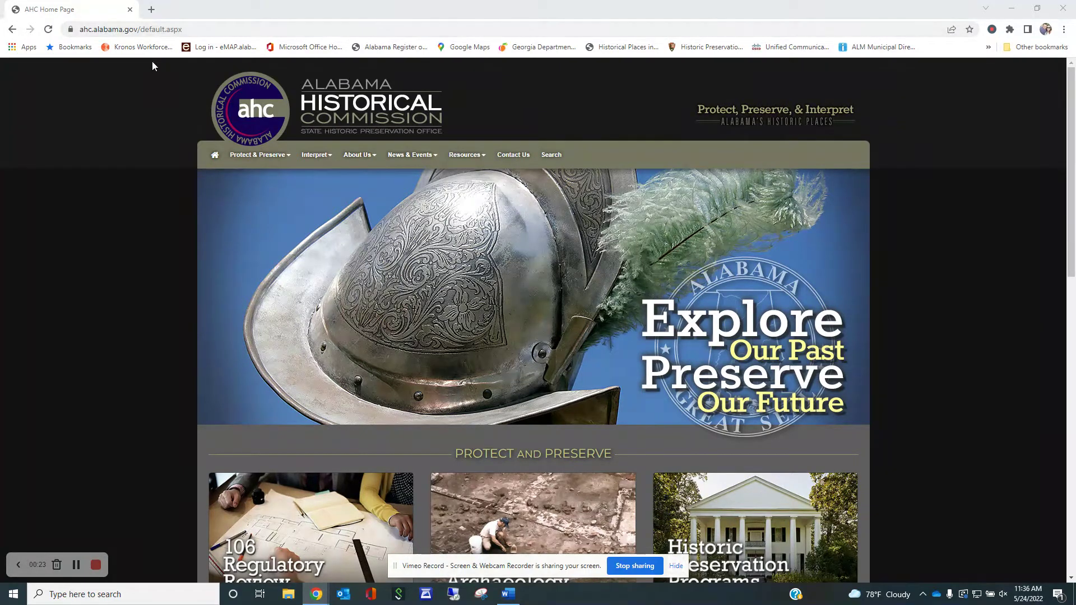
- Go to the Historic Preservation Map page from the site's Protect & Preserve menu
click(244, 162)
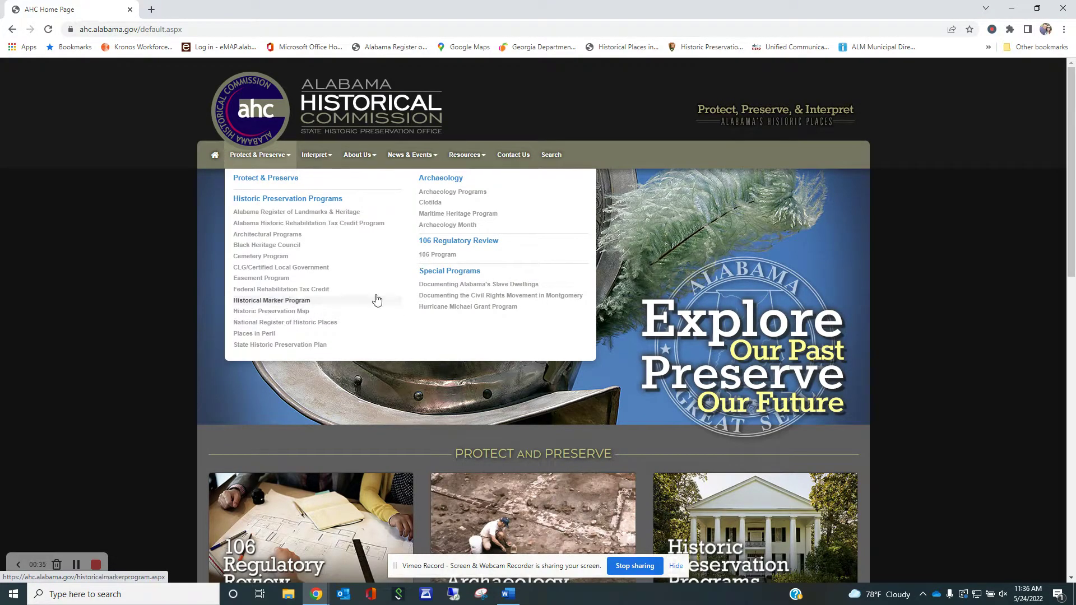
scroll(852, 277, down, 10)
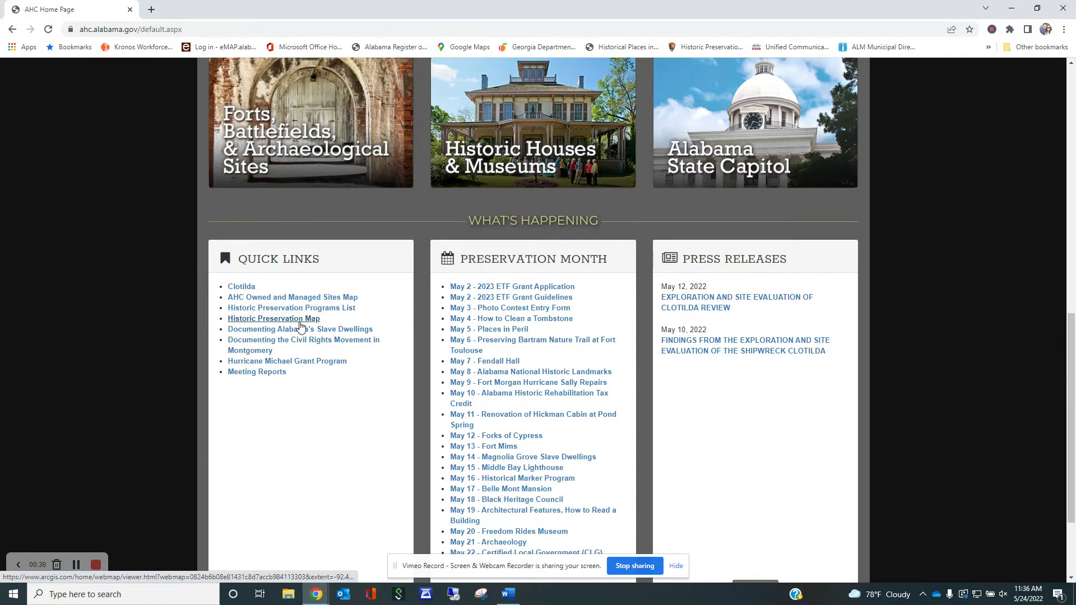
scroll(301, 326, up, 10)
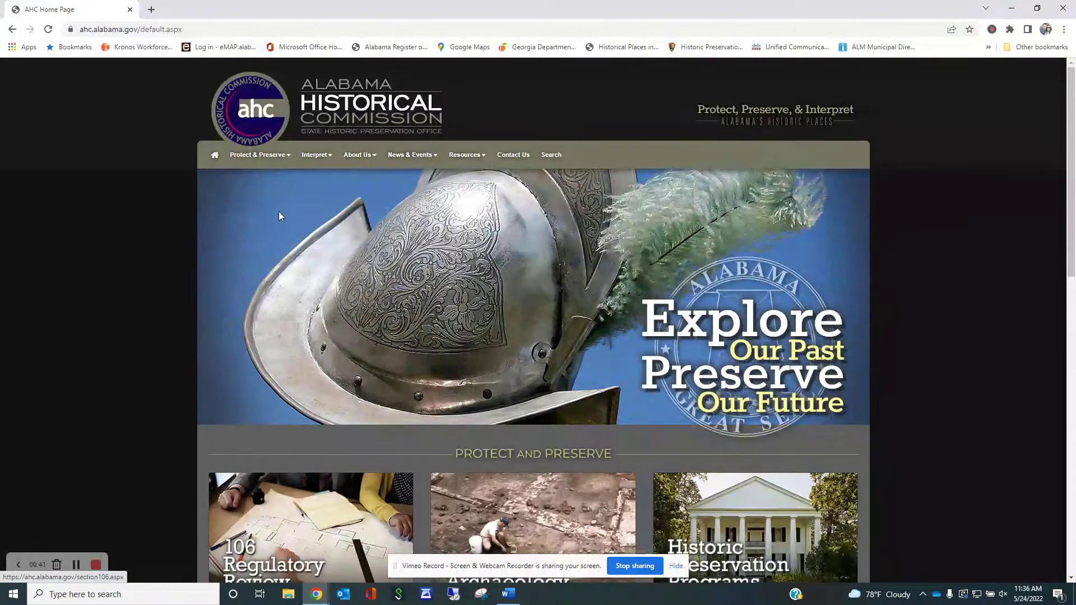
mouse_move(290, 162)
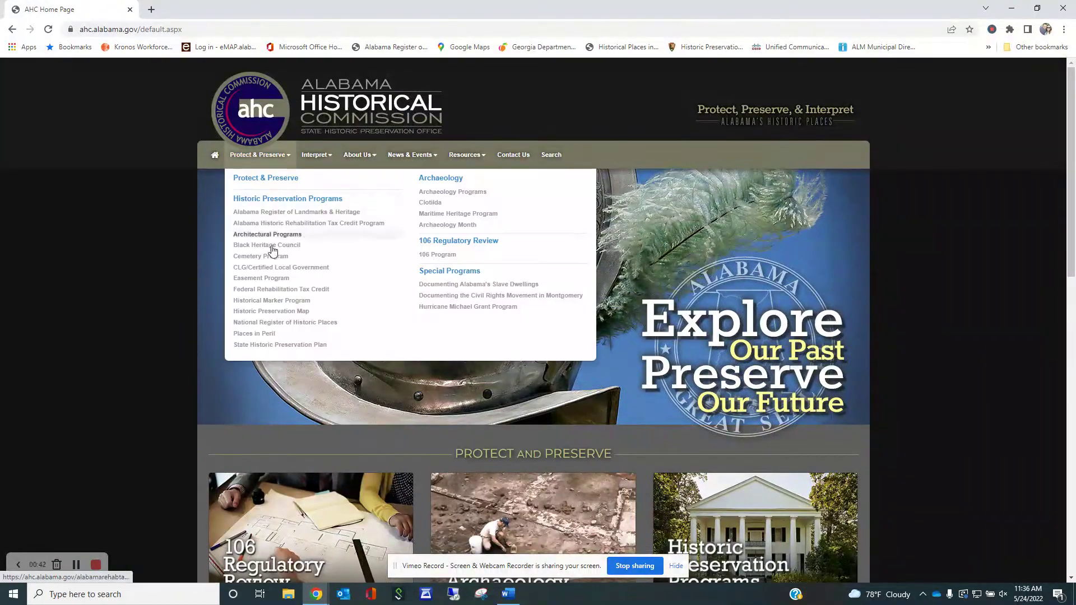
click(281, 315)
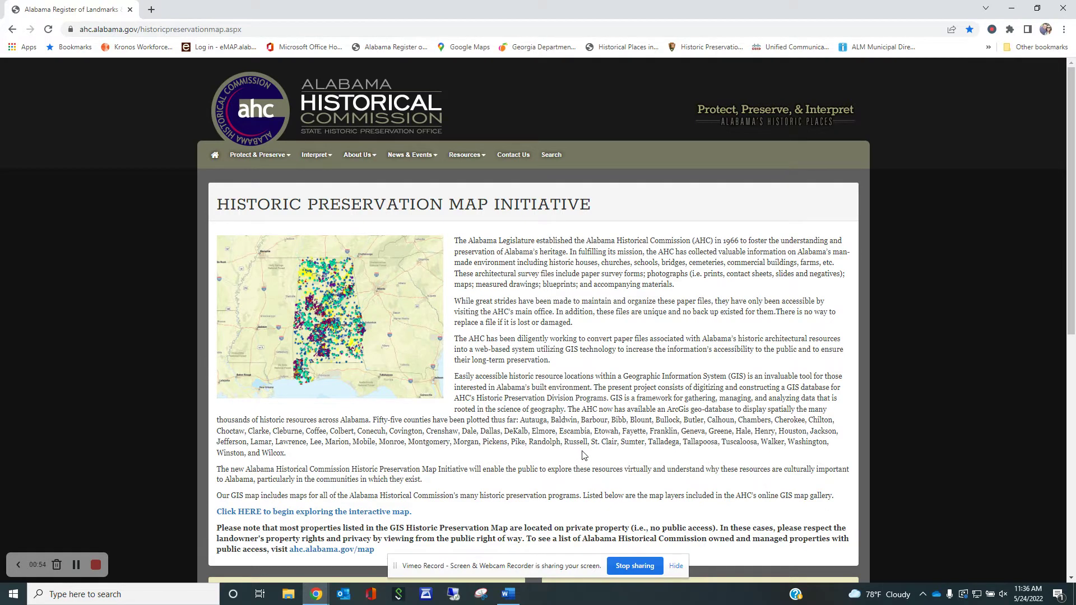
- Launch the interactive preservation map and scroll through its register and survey legend layers
click(381, 514)
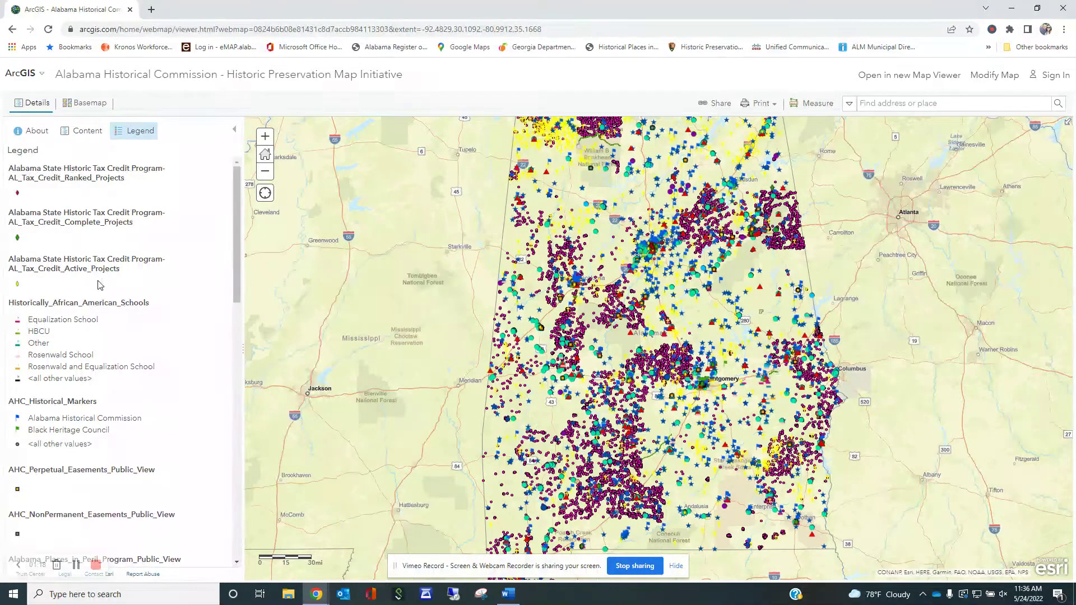
scroll(78, 332, down, 1)
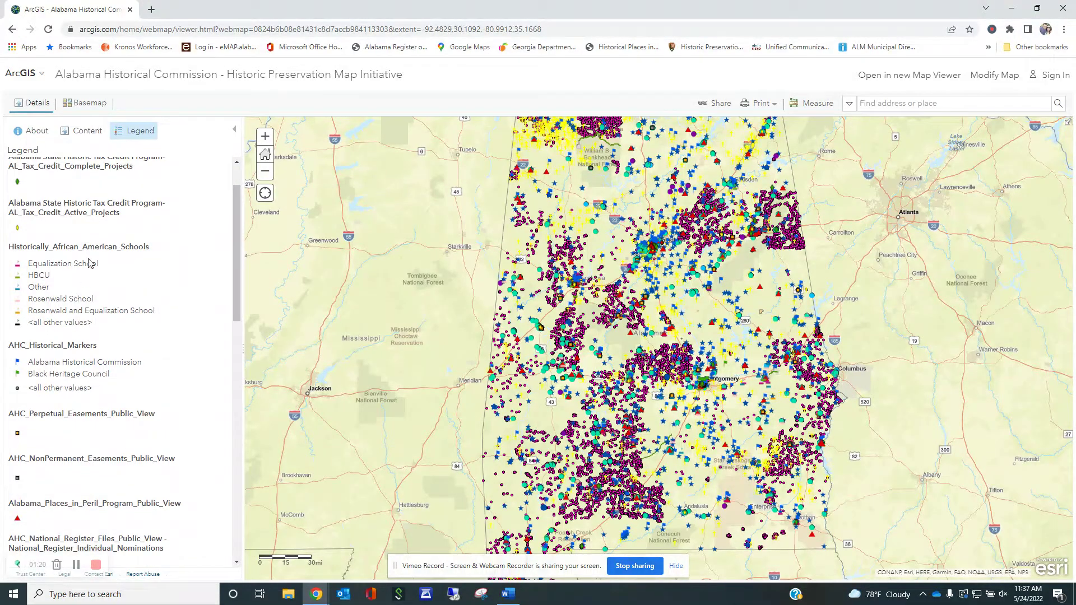
scroll(134, 262, down, 2)
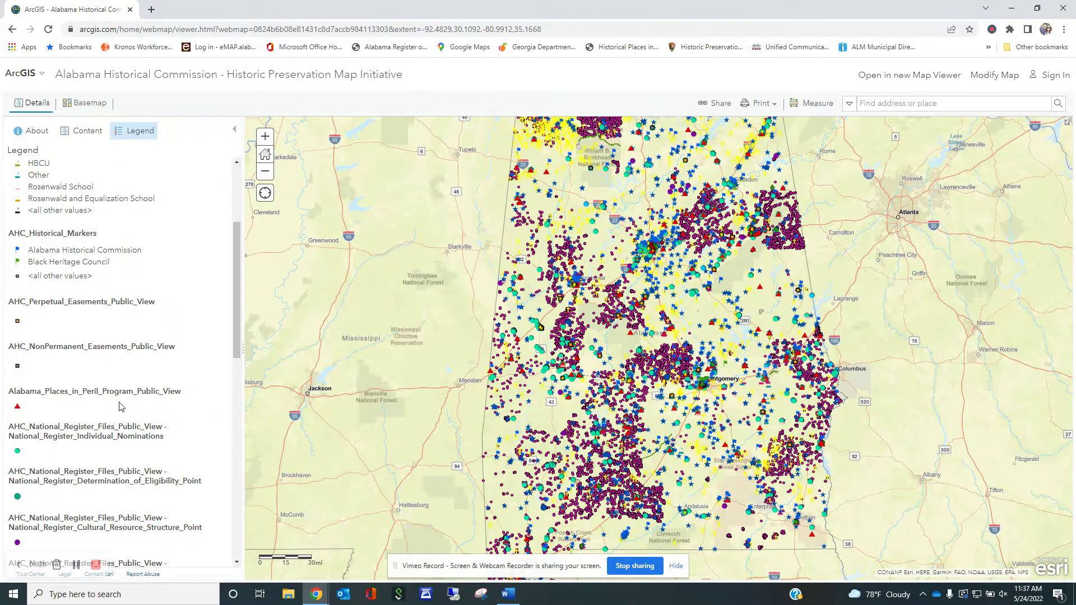
scroll(116, 403, down, 1)
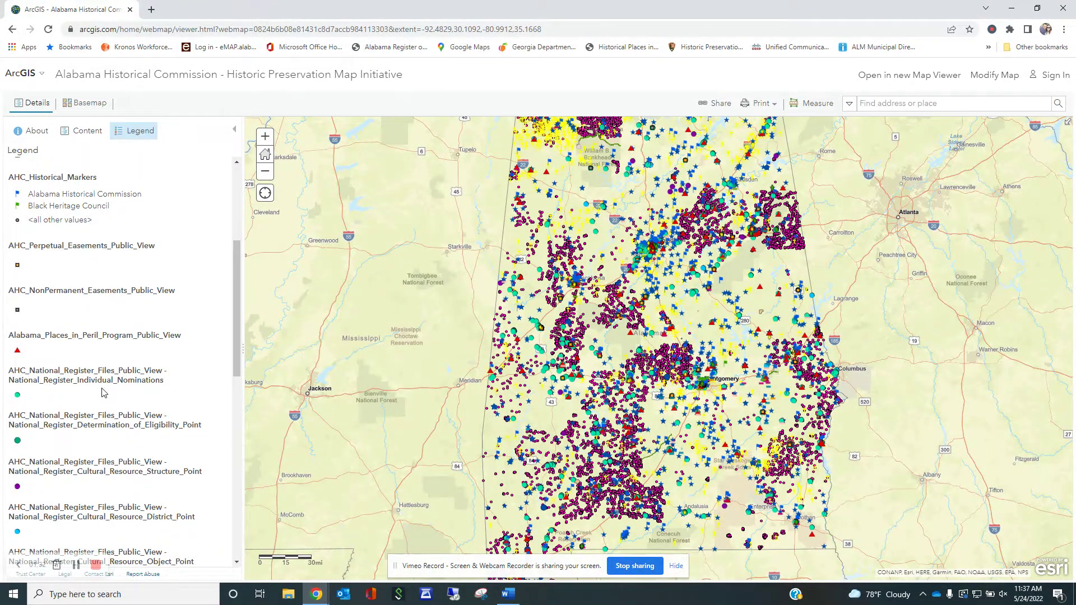
scroll(103, 393, down, 3)
scroll(103, 388, down, 7)
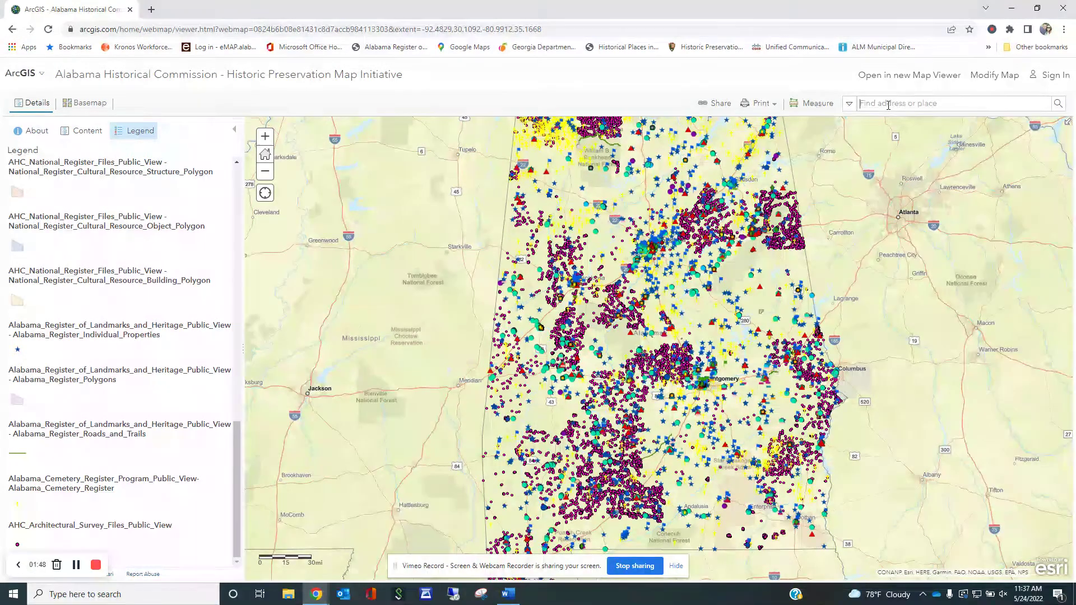
- Search 'fame' and zoom the map to FAME Recording Studio on Avalon Ave
text(fame)
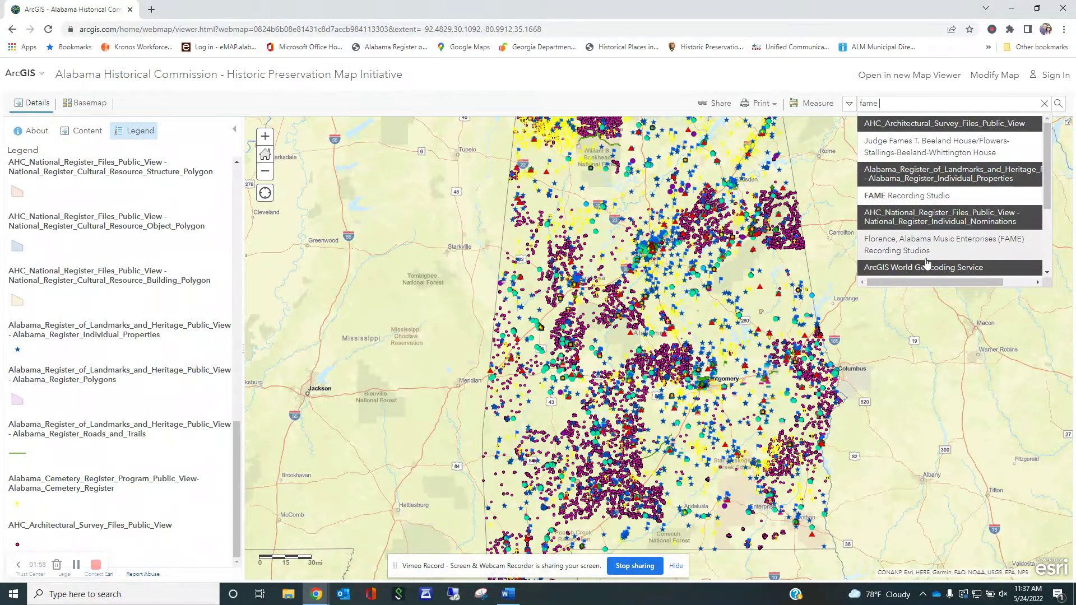
click(936, 201)
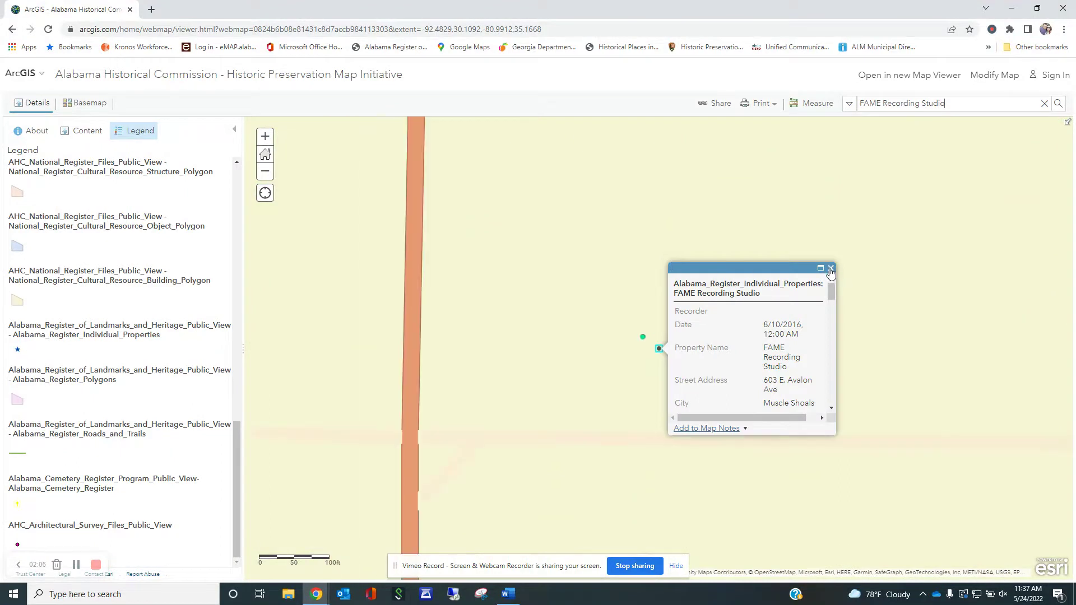
click(831, 269)
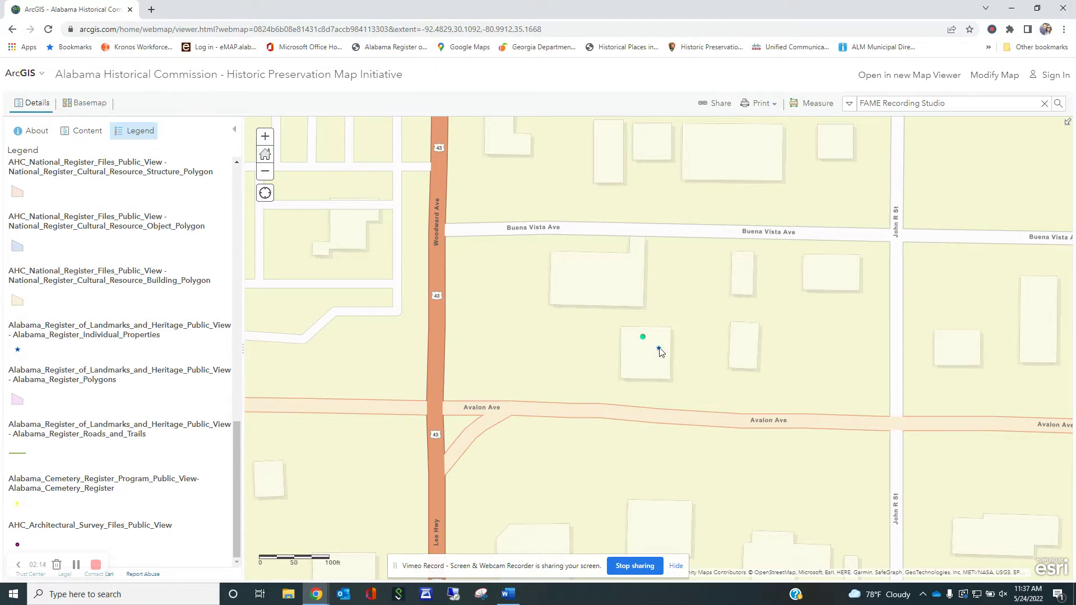
- Open the FAME nomination point's record and its Colbert.FAME.pdf attachment
click(660, 349)
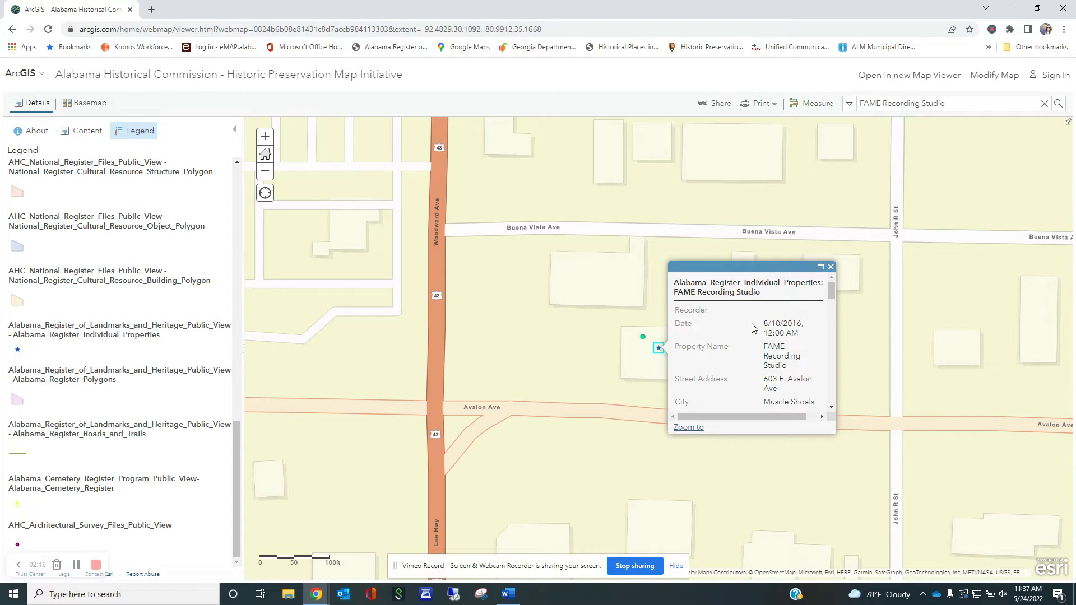
click(644, 338)
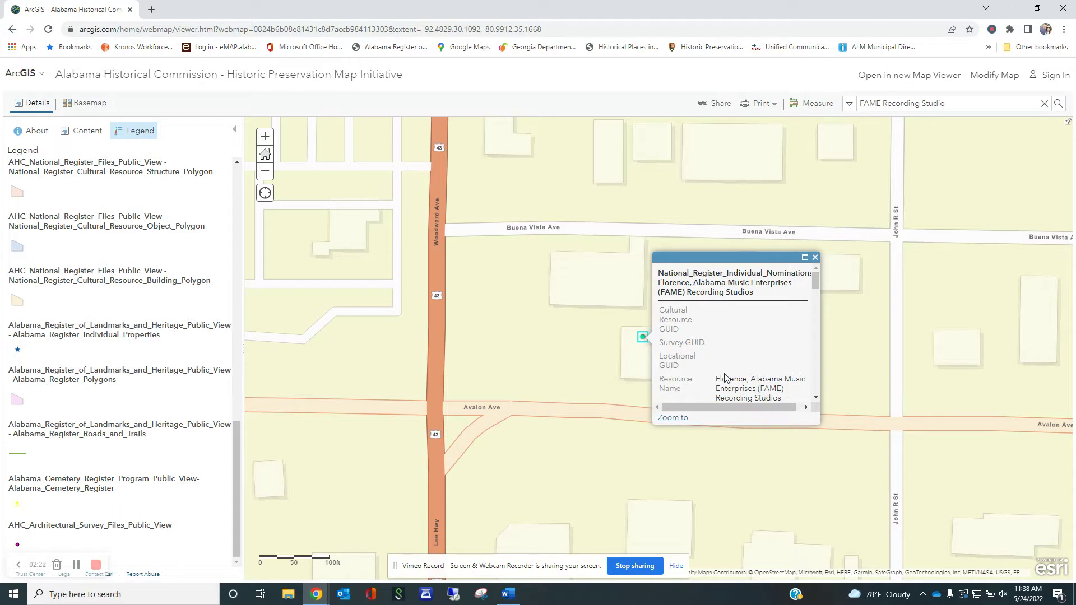
scroll(736, 357, down, 10)
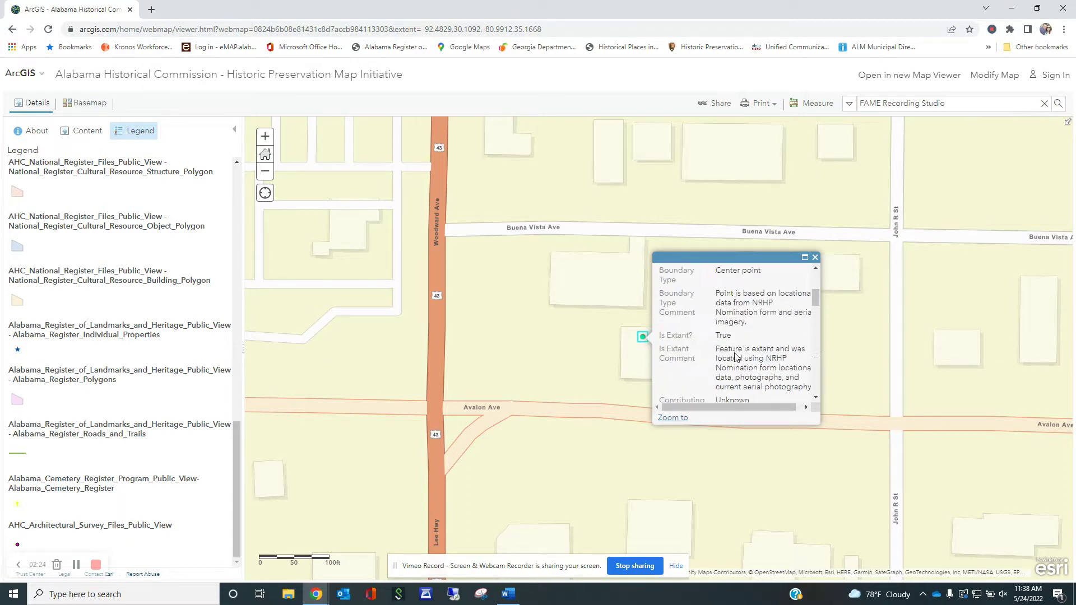
scroll(734, 363, down, 1)
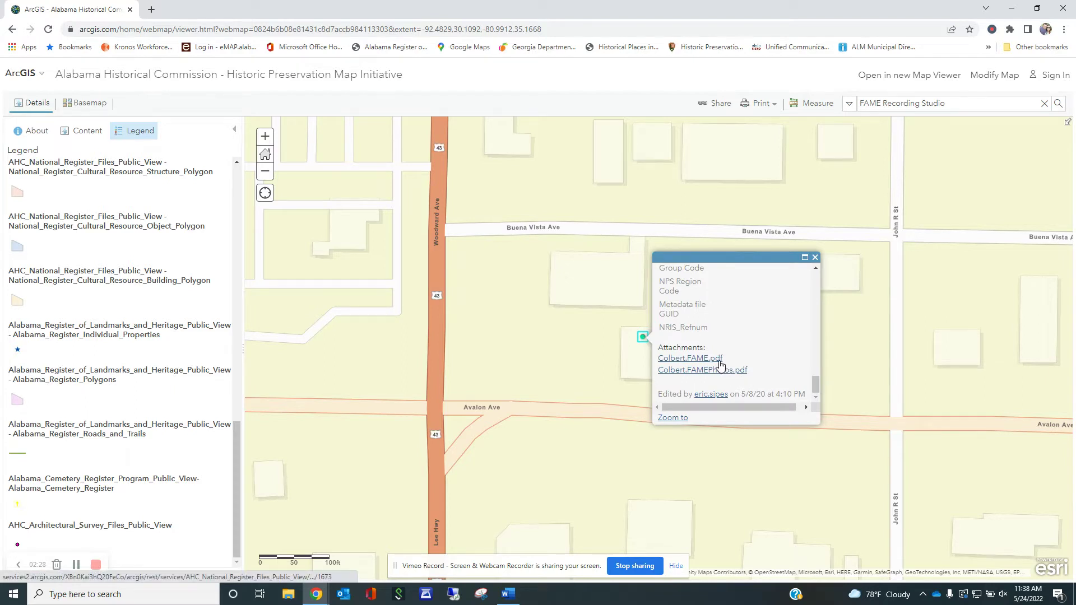
click(691, 359)
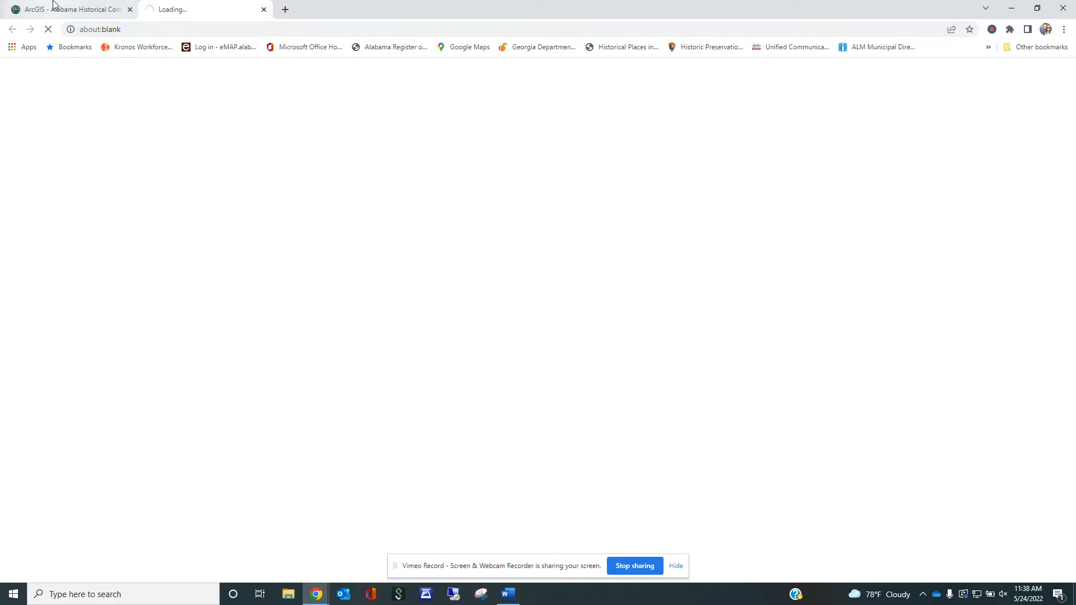
- Also open Colbert.FAMEPhotos.pdf, then enlarge the pages of the FAME nomination form PDF
click(73, 9)
click(713, 371)
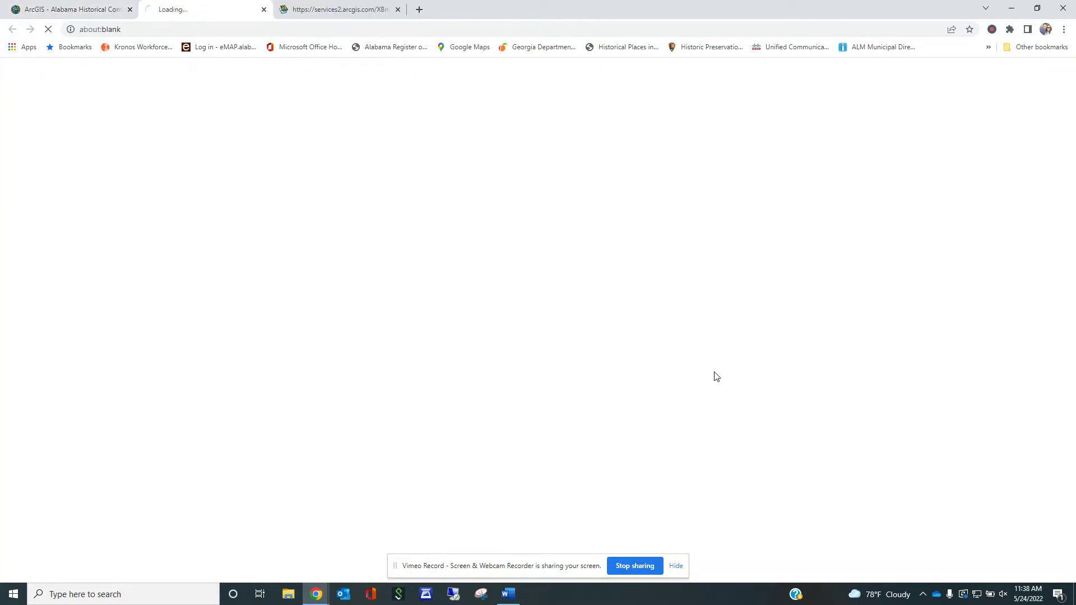
click(313, 10)
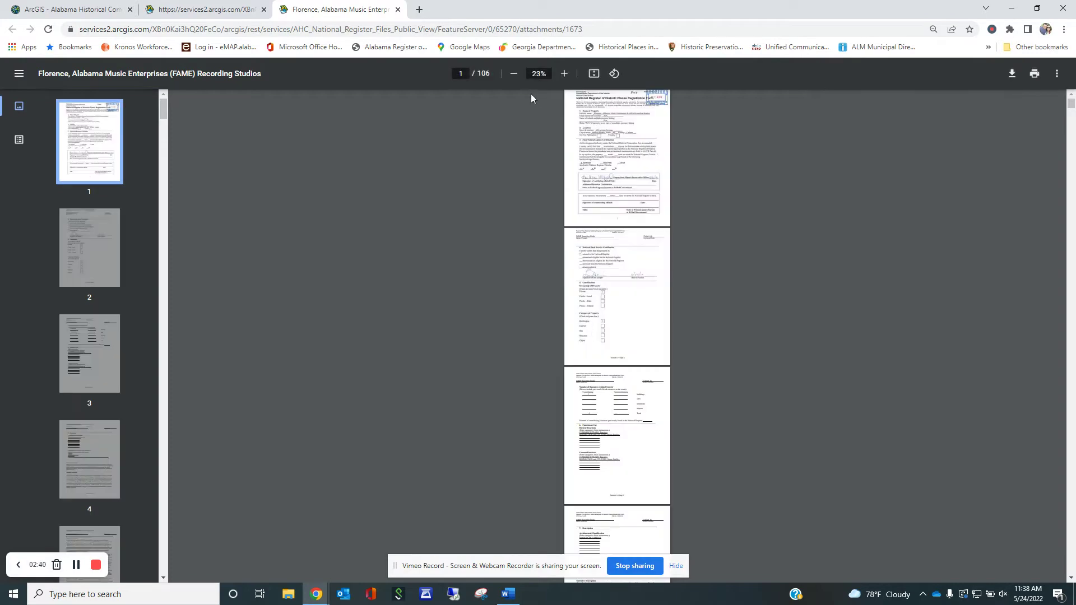
click(564, 73)
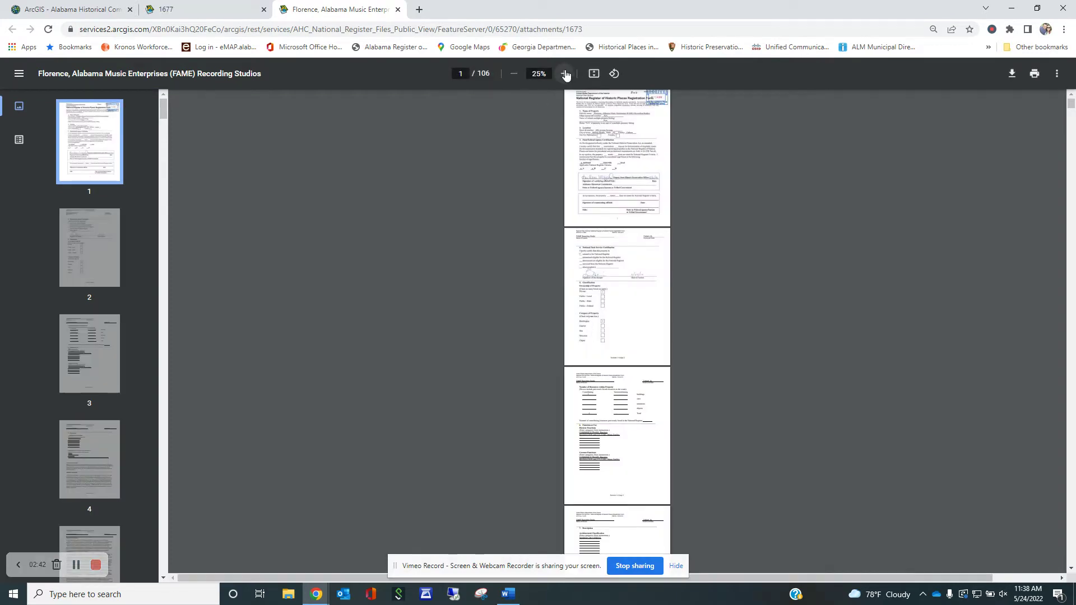
click(564, 73)
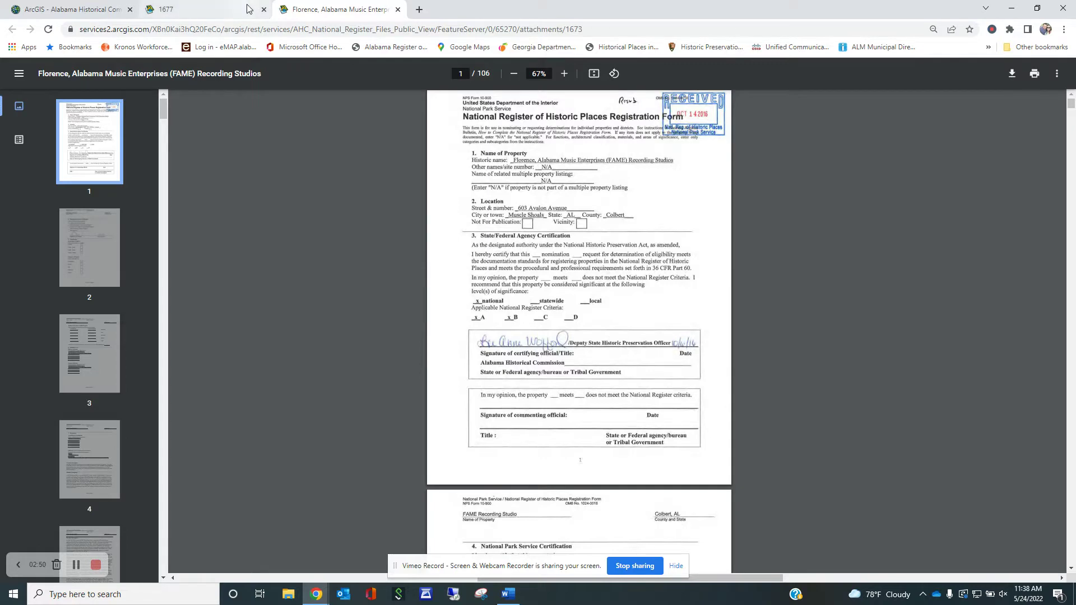
- Scroll through the 63-page FAME photos PDF, then return to the map's search box
click(185, 10)
scroll(602, 284, down, 8)
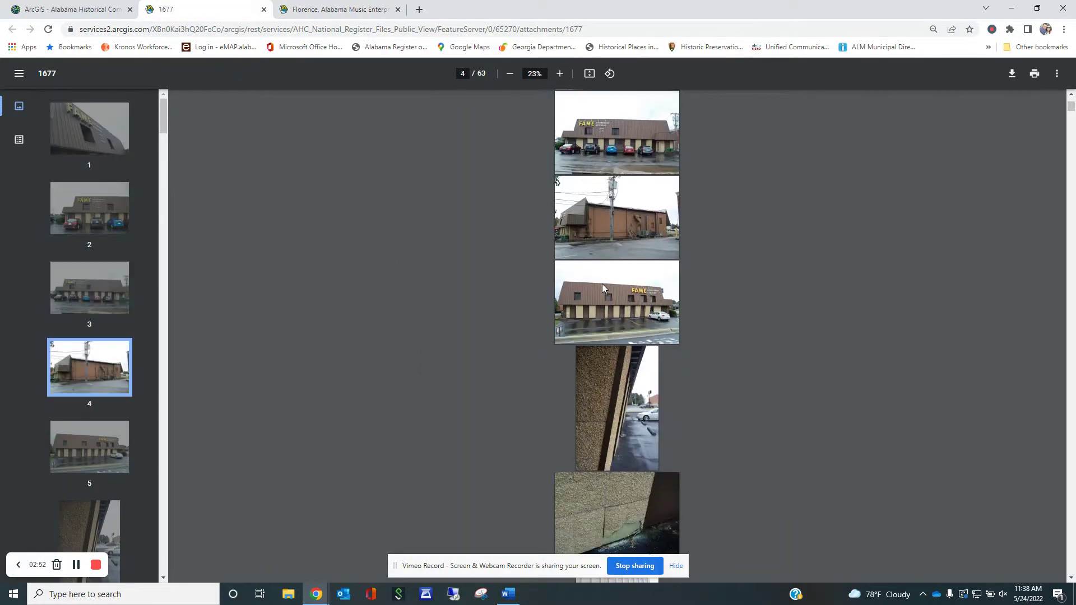
scroll(602, 284, down, 1)
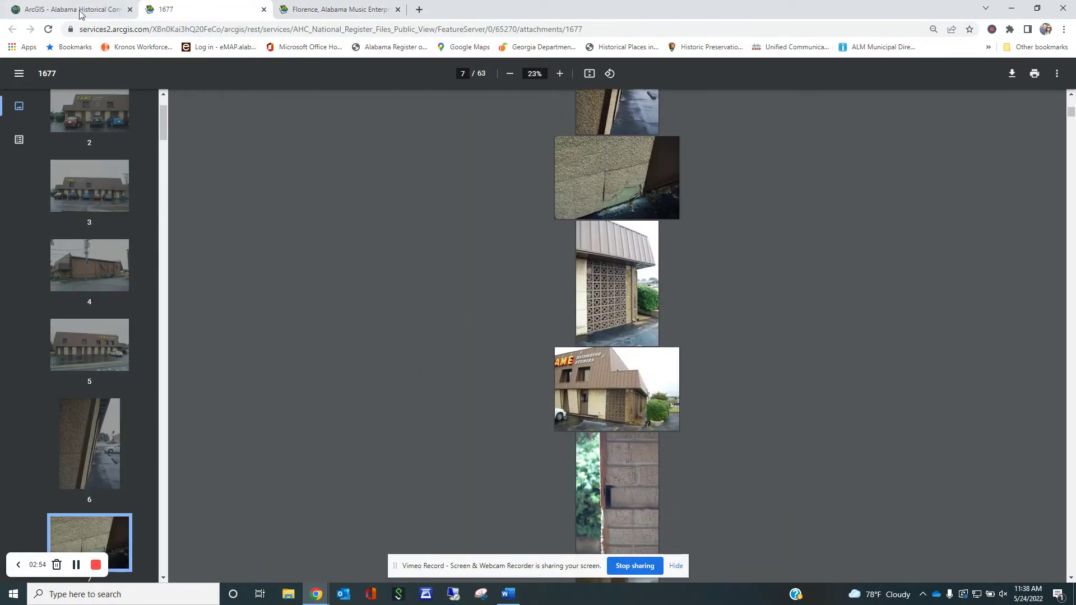
click(81, 10)
key(ctrl+shift+Left)
key(ctrl+shift+Left)
key(ctrl+shift+Left)
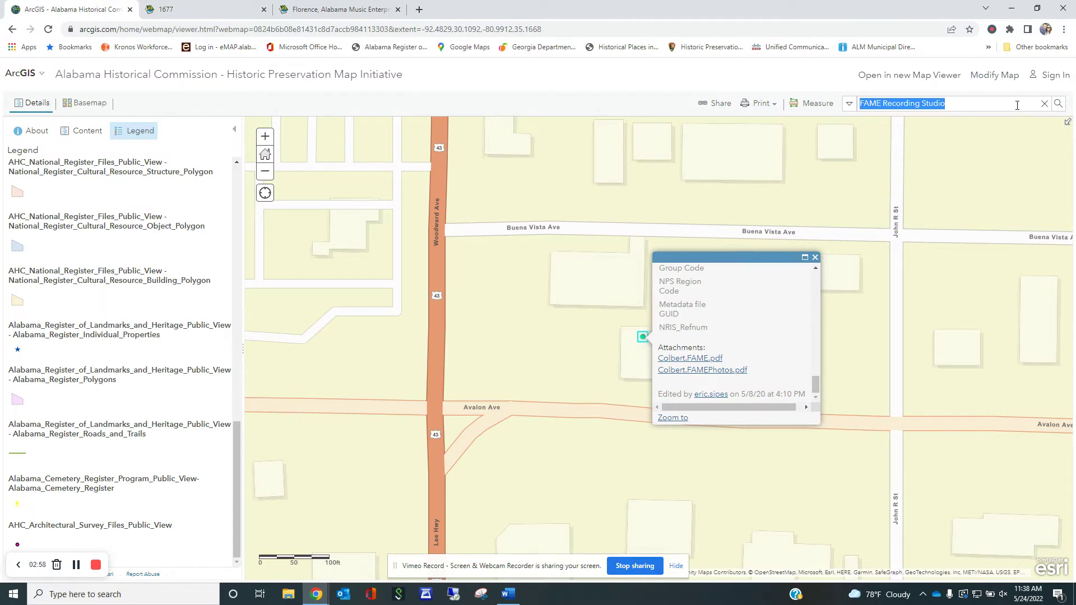
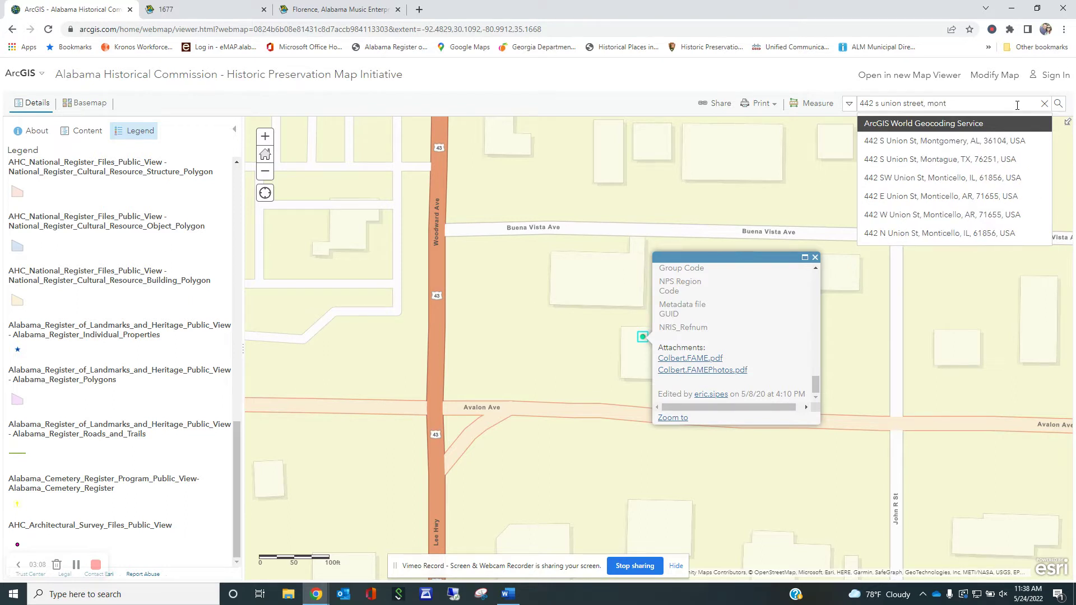
click(997, 141)
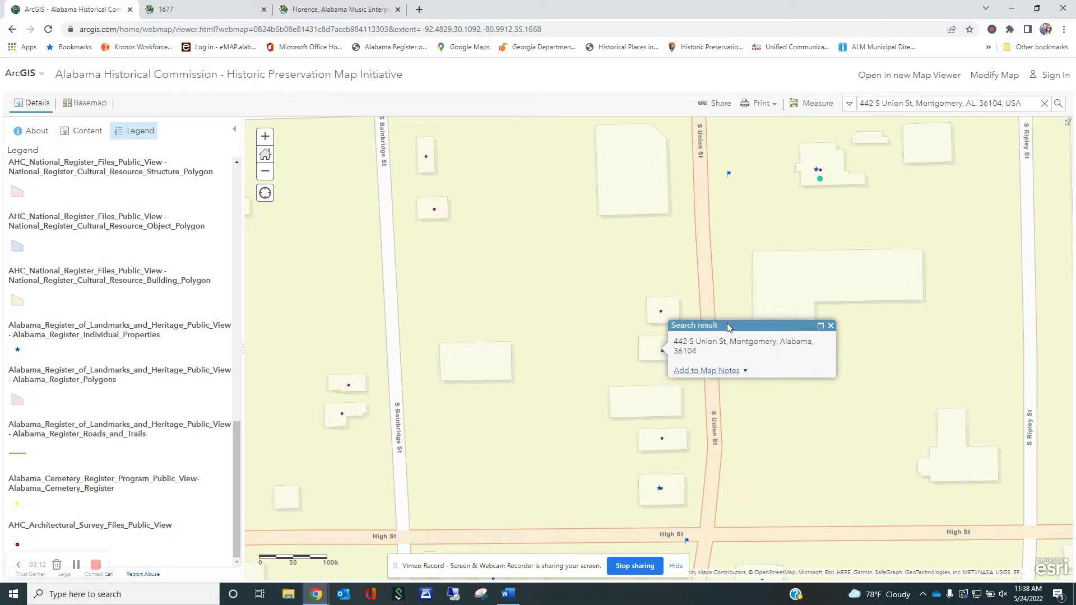
click(663, 352)
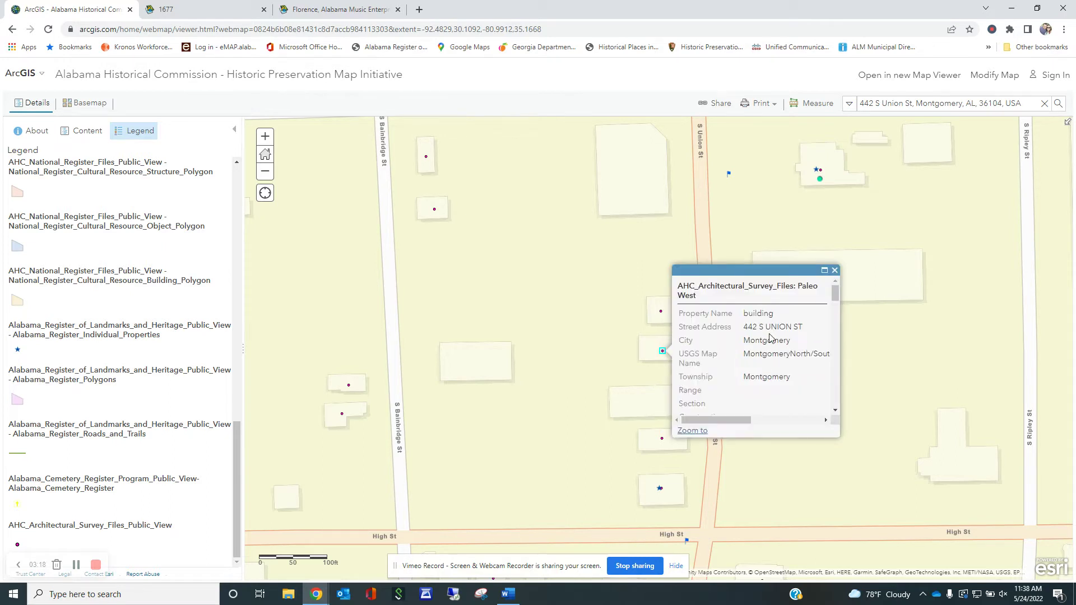
scroll(784, 342, down, 3)
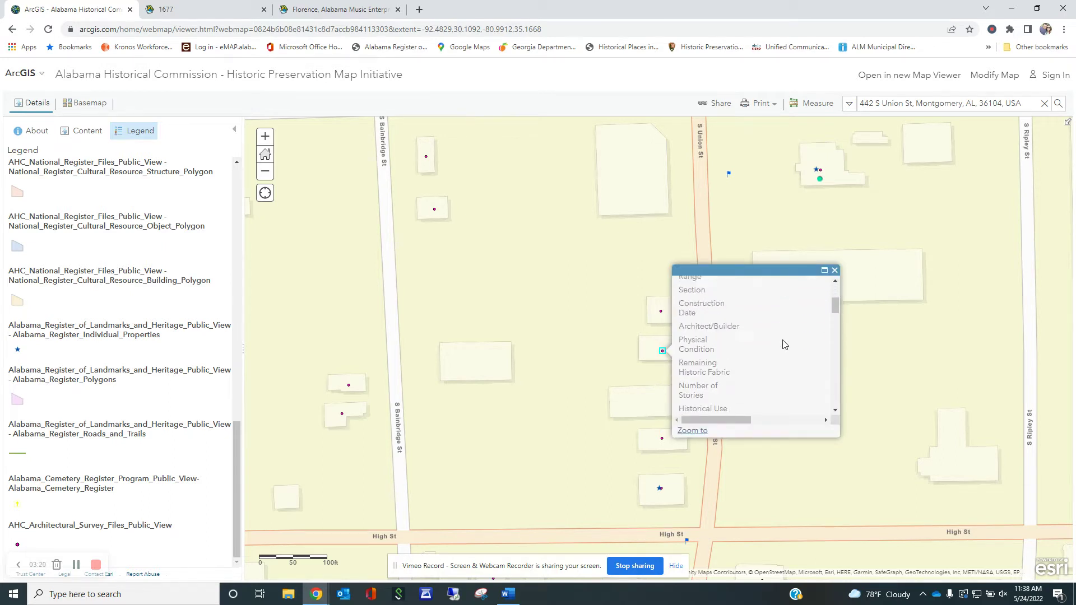
scroll(782, 353, up, 3)
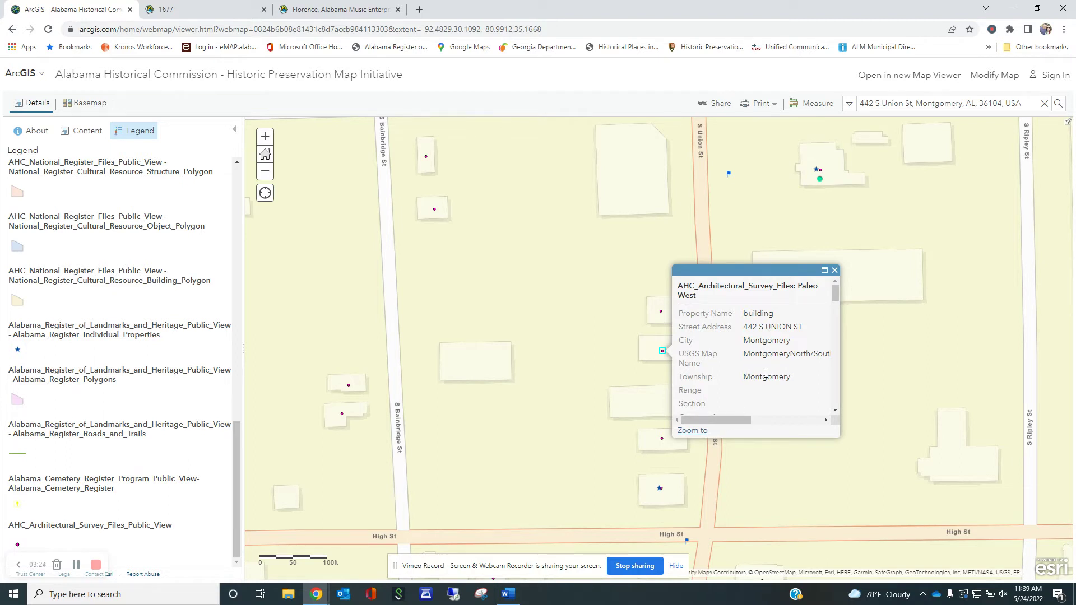
scroll(763, 378, down, 5)
scroll(763, 377, down, 10)
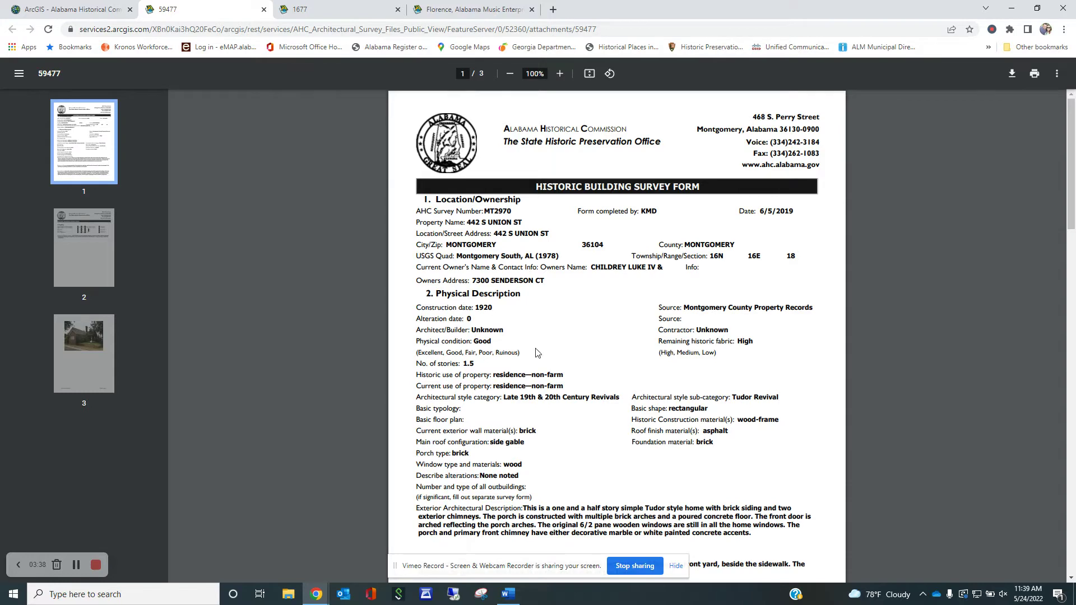
- Read the MT2970 survey form down to the page-3 house photo, then return to the map
scroll(535, 352, down, 2)
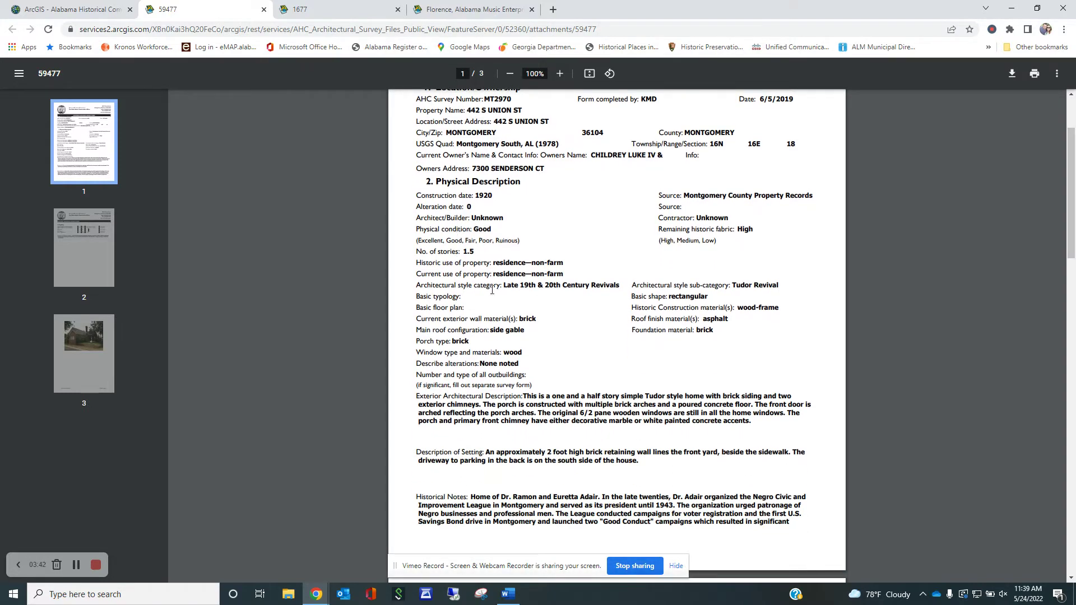
scroll(612, 343, down, 2)
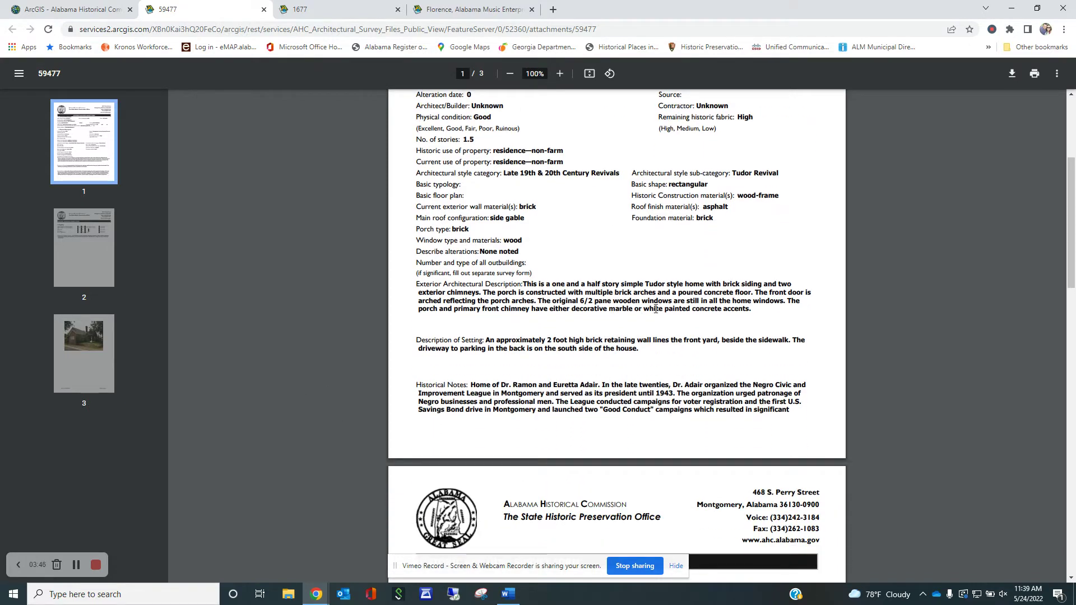
scroll(707, 331, down, 15)
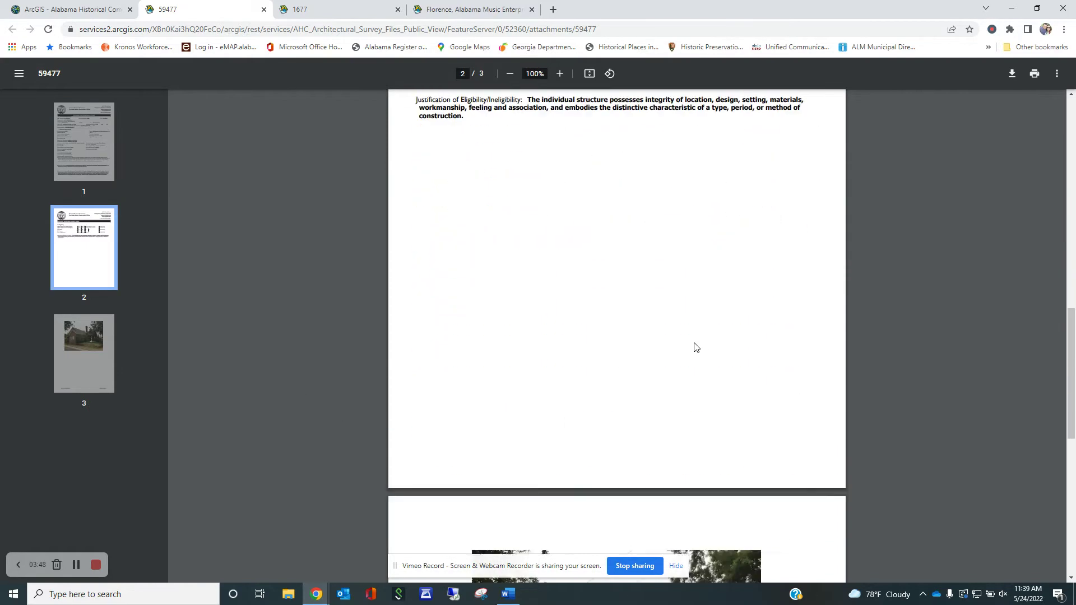
scroll(694, 346, down, 2)
scroll(644, 330, up, 2)
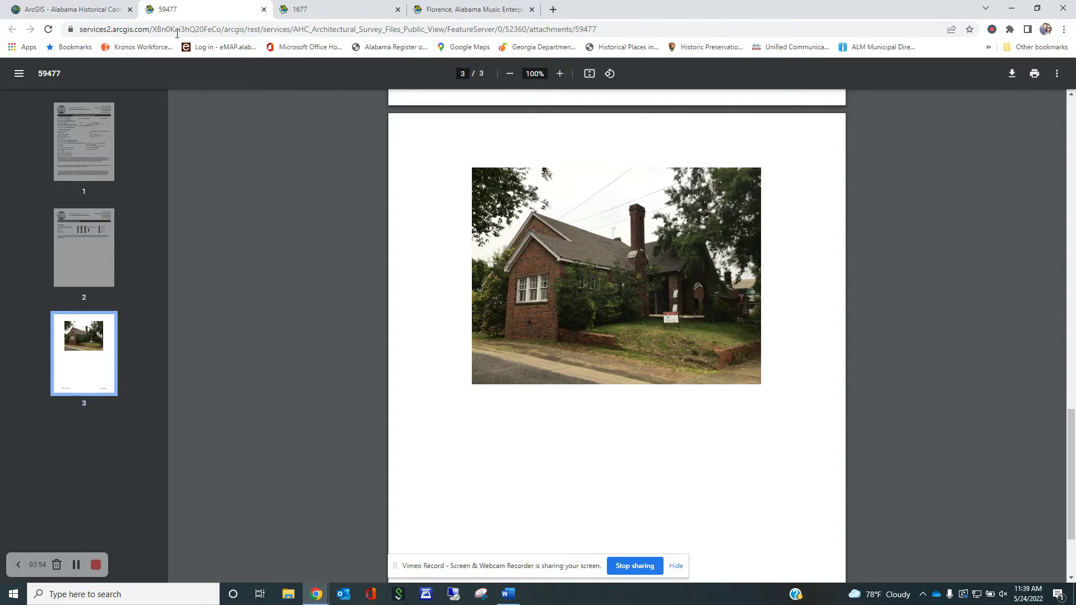
click(106, 12)
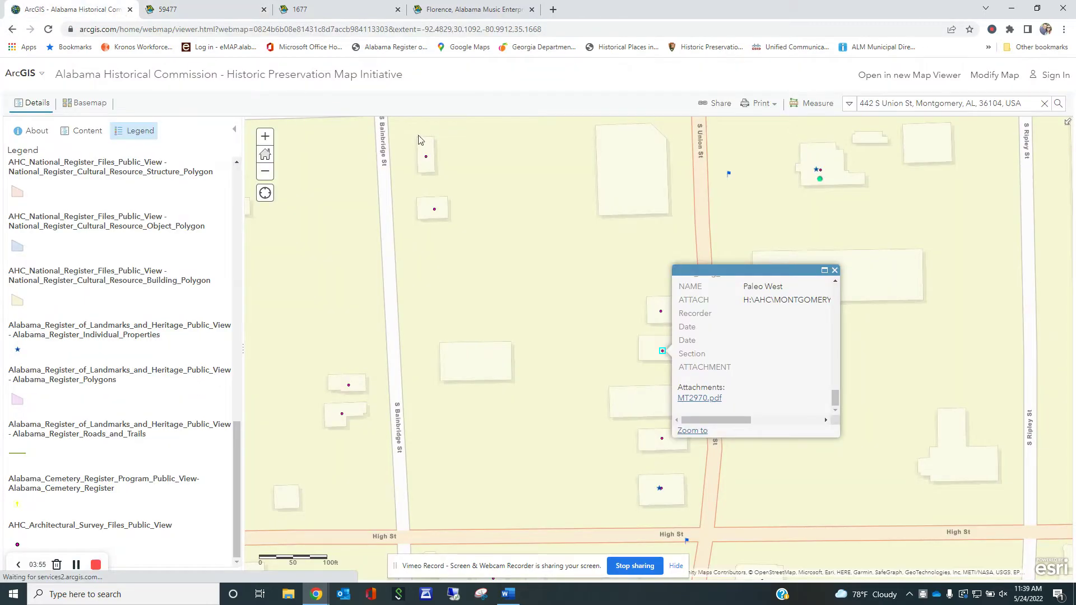
- Close the Paleo West survey popup and pan north from Montgomery past Clanton and Verbena
click(834, 271)
scroll(801, 289, down, 2)
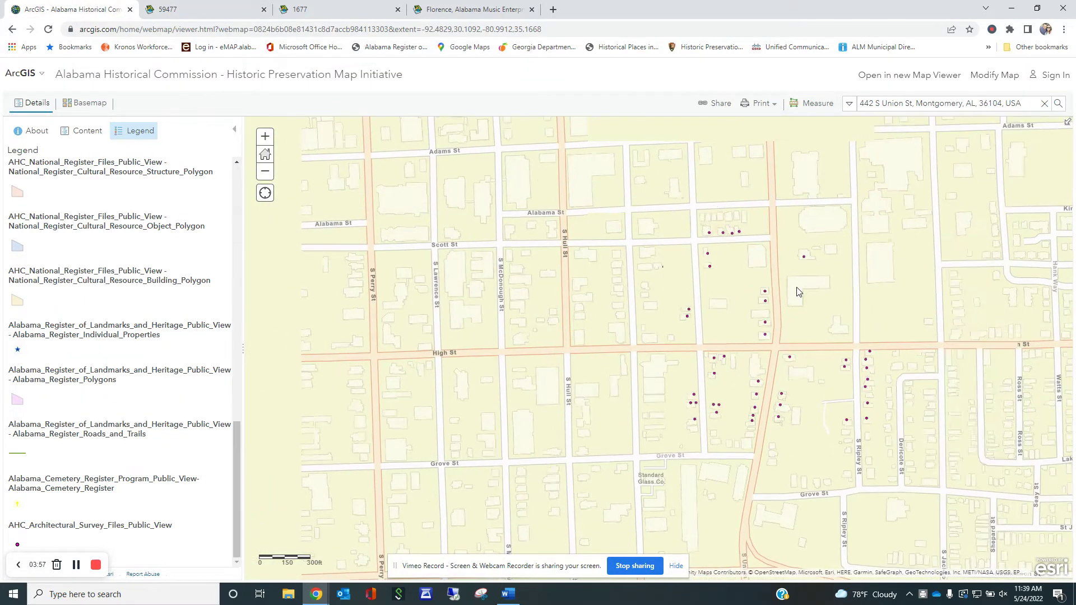
scroll(799, 289, down, 4)
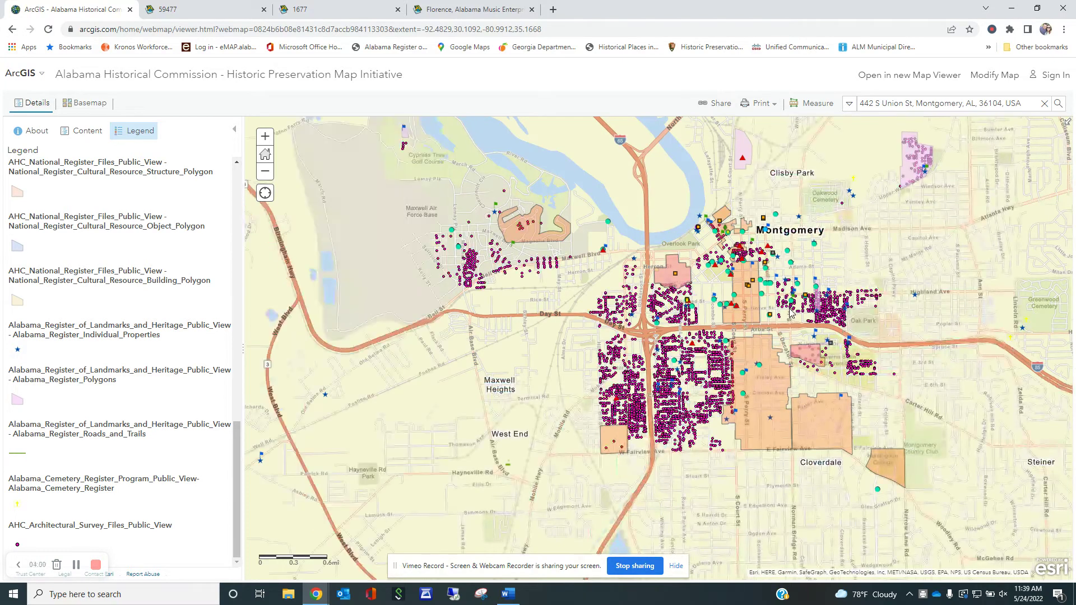
scroll(777, 320, down, 3)
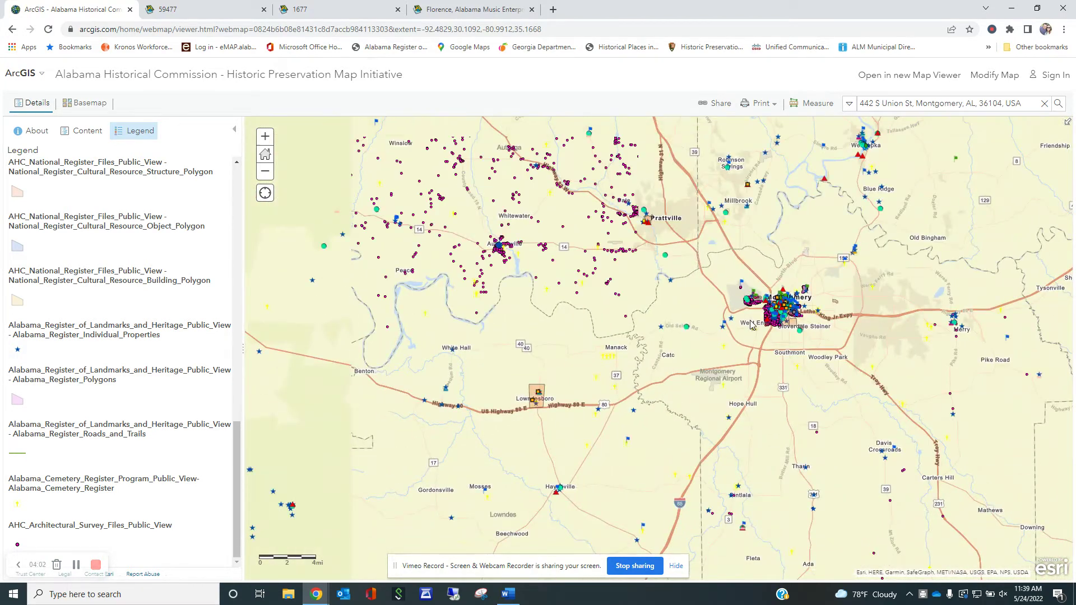
drag(657, 267, 737, 414)
drag(645, 197, 642, 290)
scroll(642, 291, up, 2)
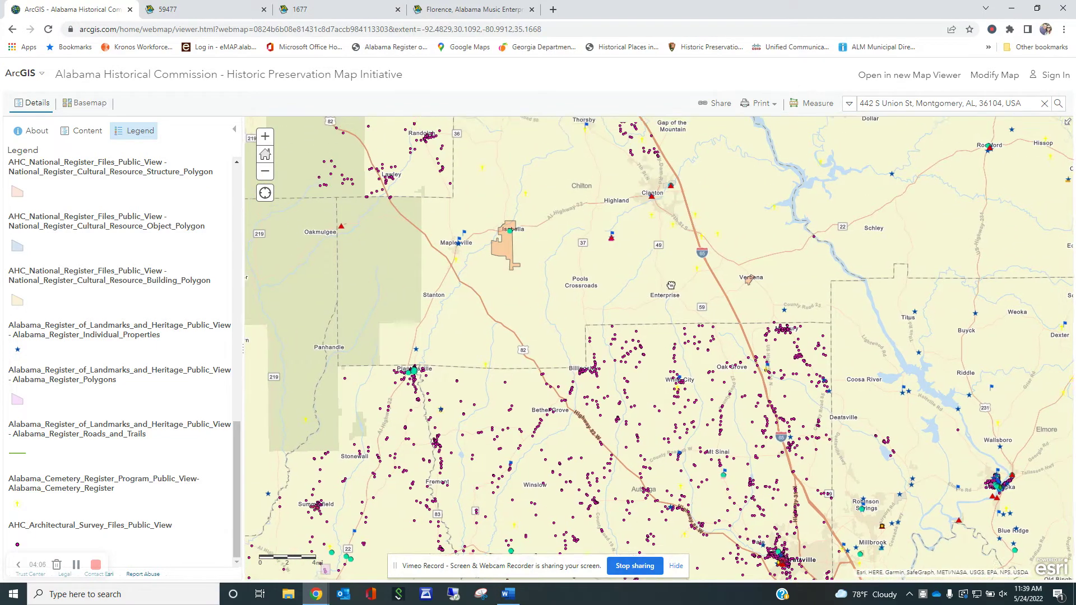
scroll(650, 351, down, 2)
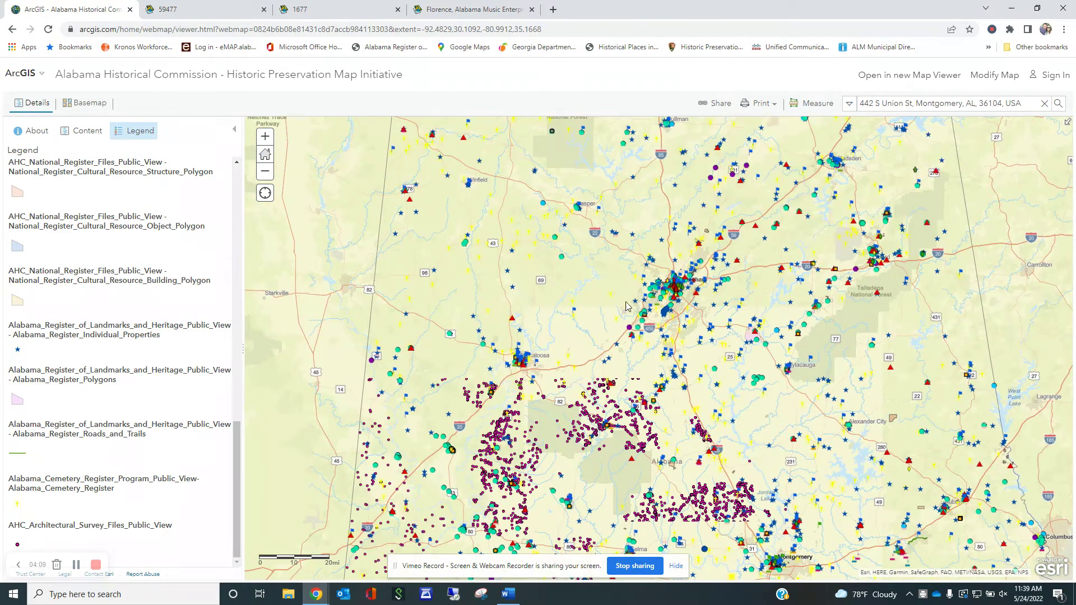
- Recentre and zoom the map on Birmingham and Norwood to show its site clusters
drag(656, 353, 637, 338)
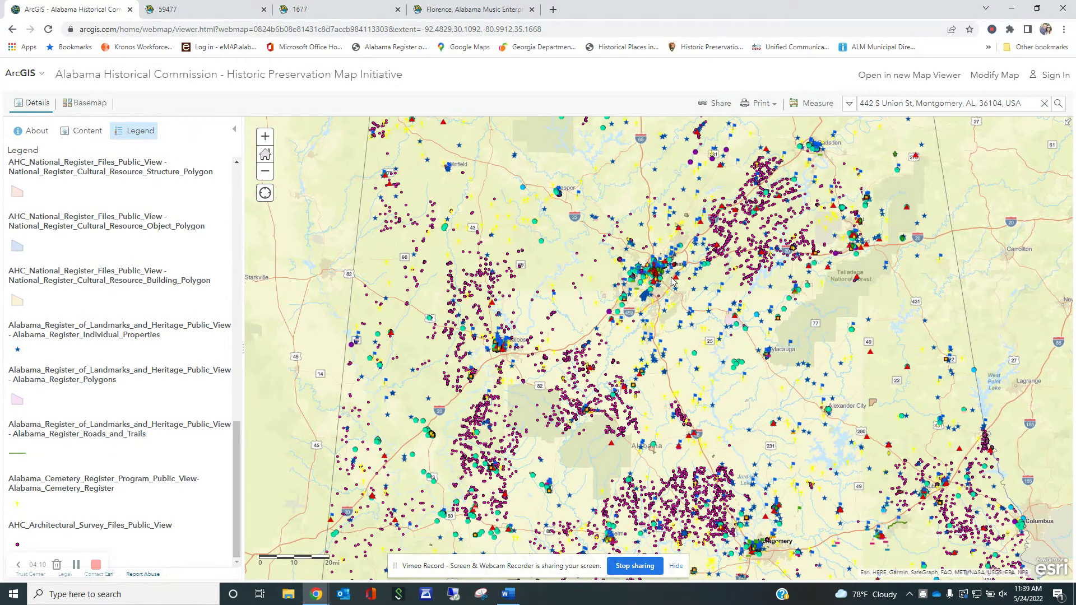
scroll(666, 279, up, 2)
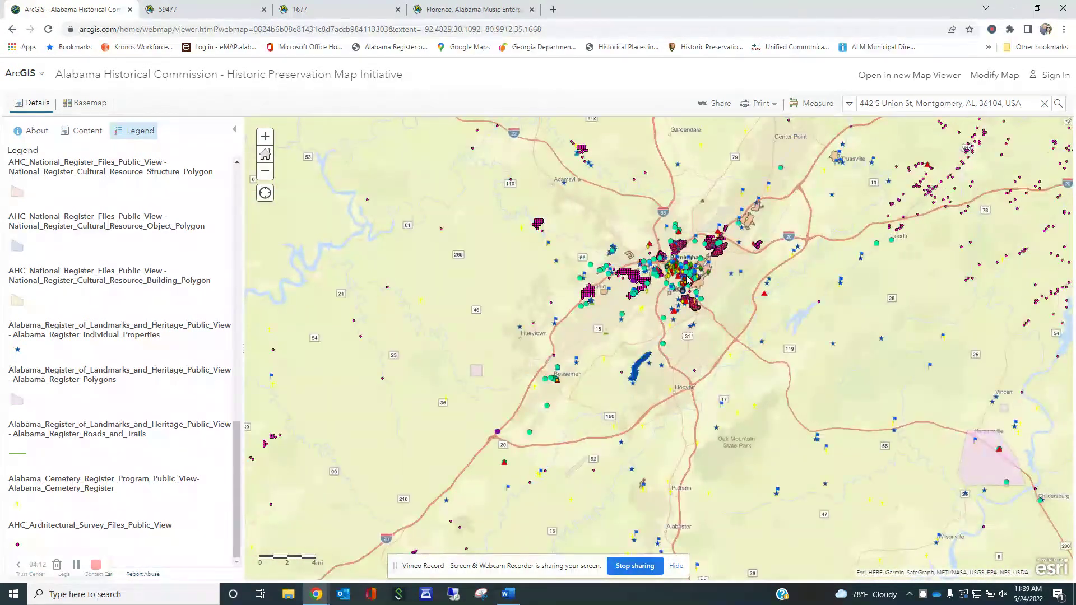
scroll(684, 274, up, 2)
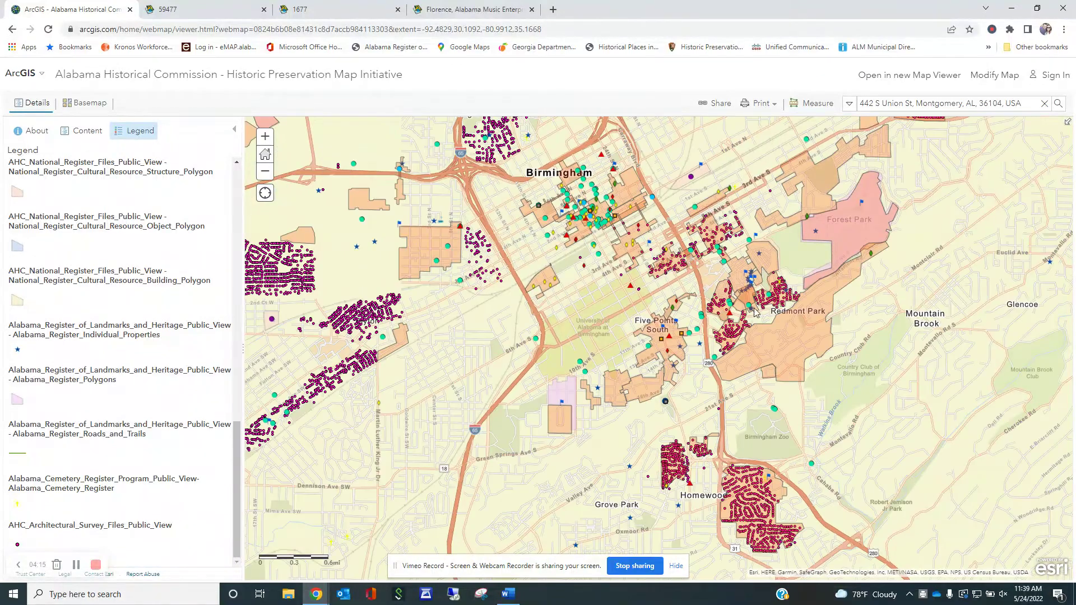
drag(612, 215, 629, 303)
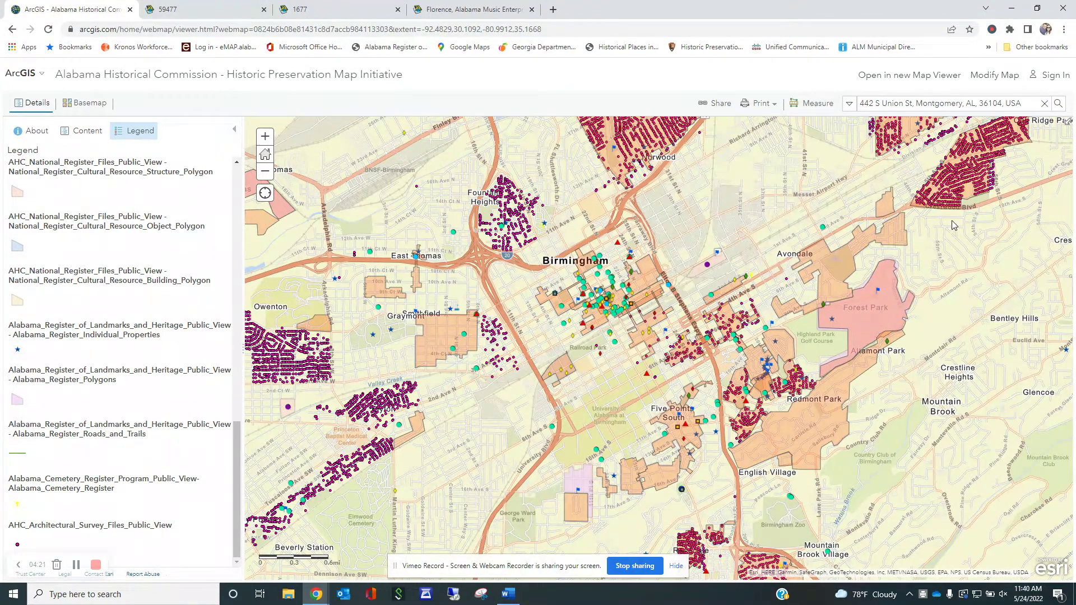
drag(733, 278, 791, 414)
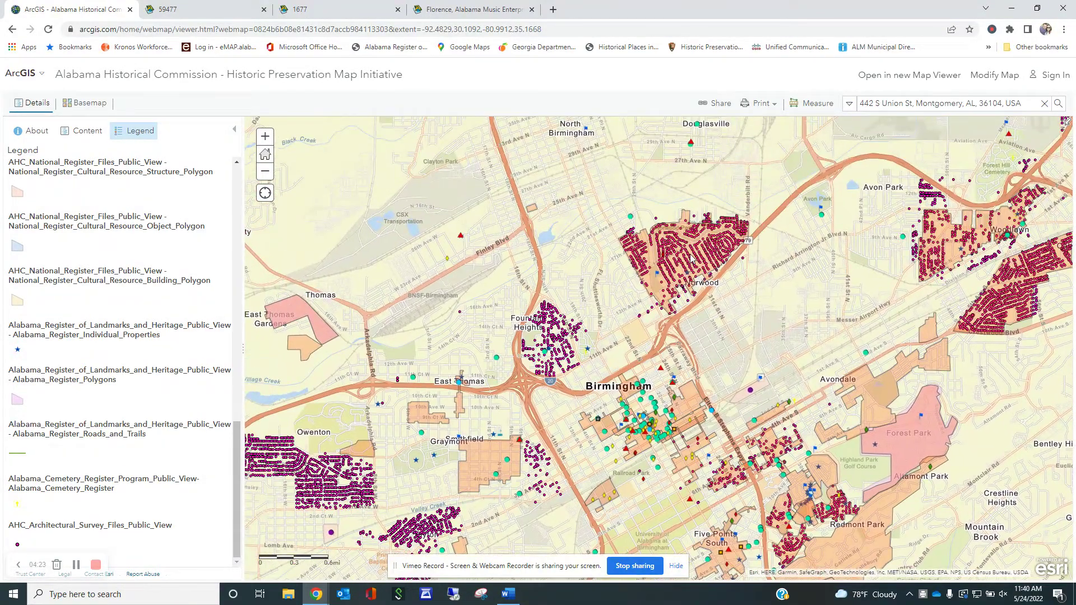
scroll(723, 273, up, 1)
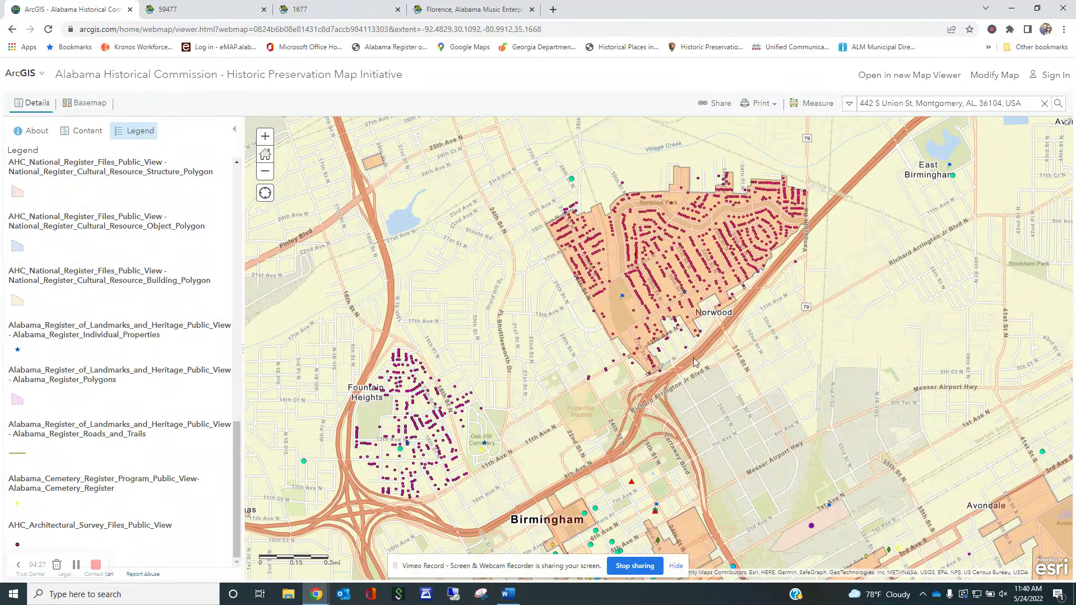
drag(720, 382, 701, 344)
scroll(655, 371, down, 3)
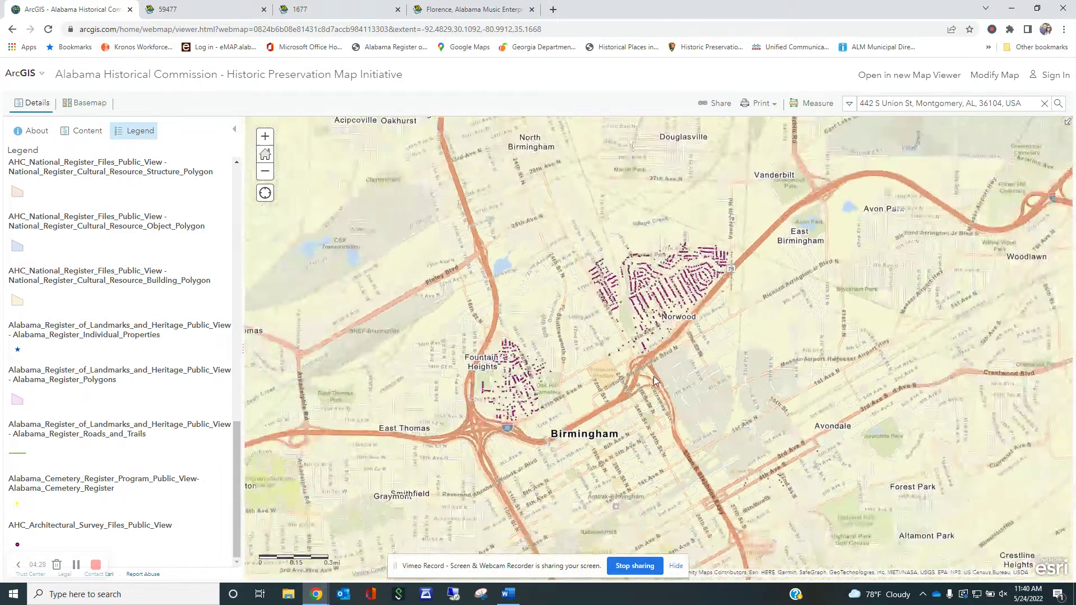
scroll(654, 373, down, 3)
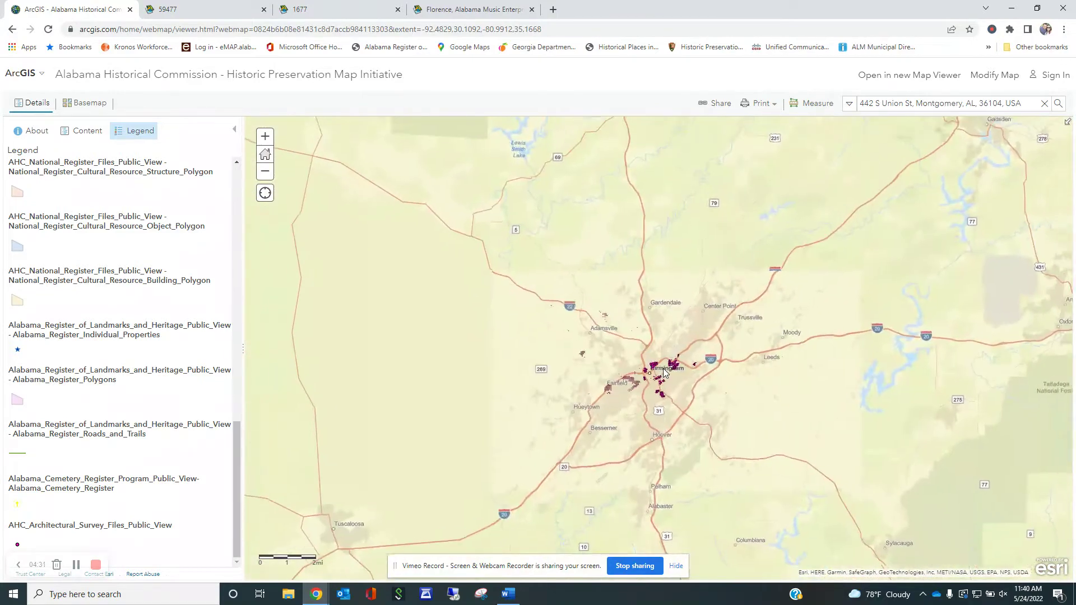
- Pan to north Alabama and open the Blue Springs Church Cemetery.pdf attachment from its marker
scroll(664, 373, down, 1)
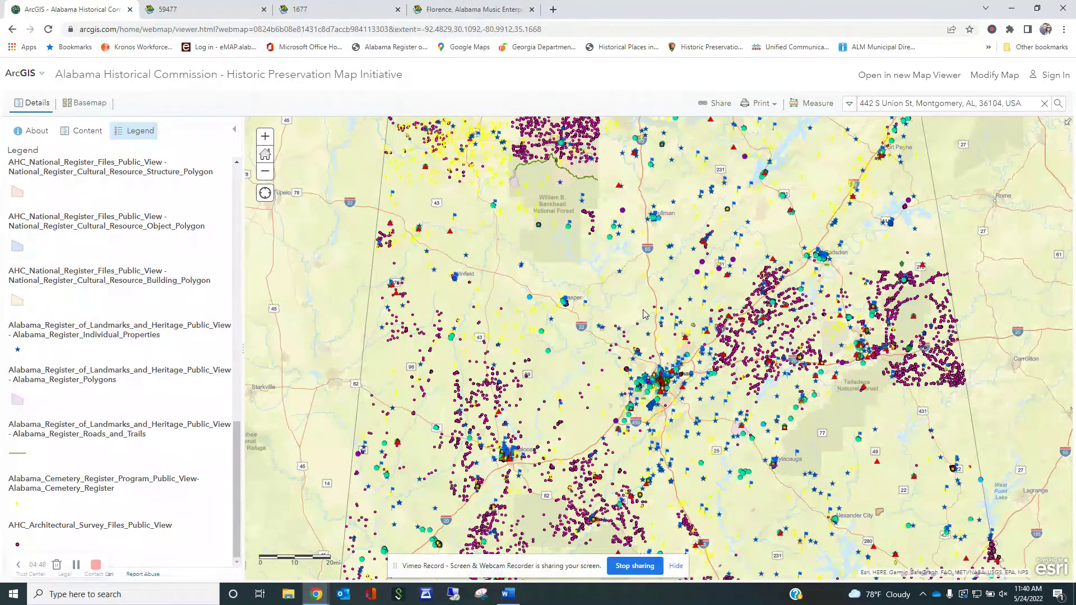
drag(628, 263, 648, 349)
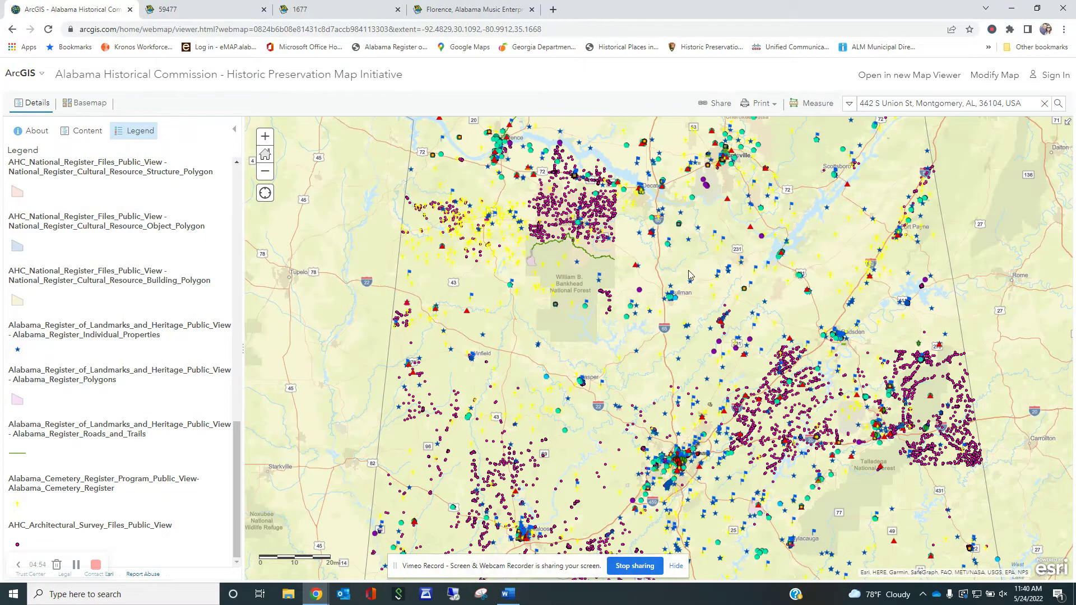
drag(707, 271, 723, 344)
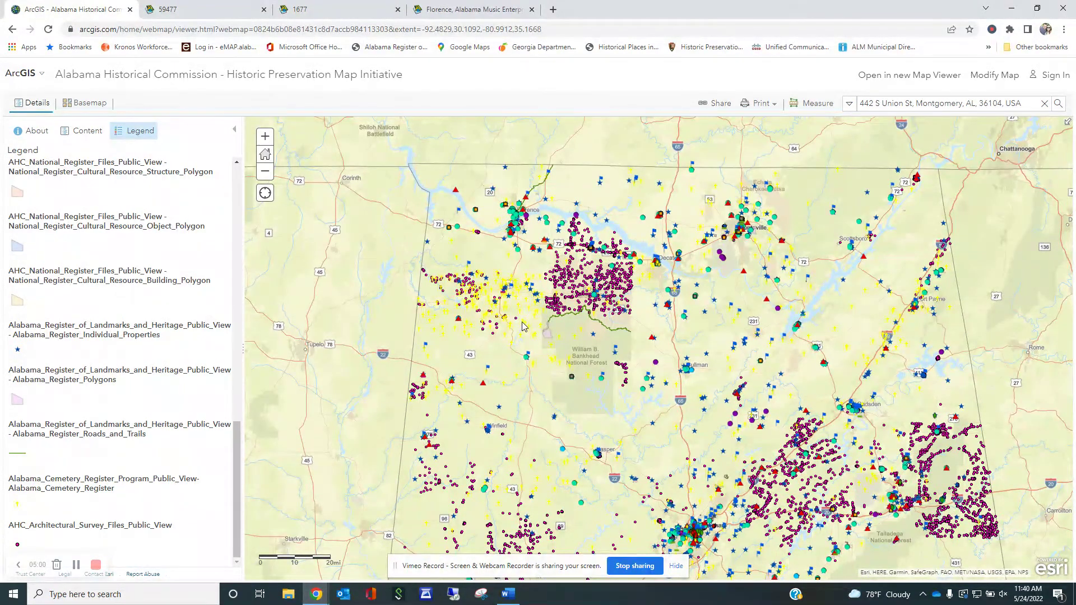
scroll(523, 327, up, 1)
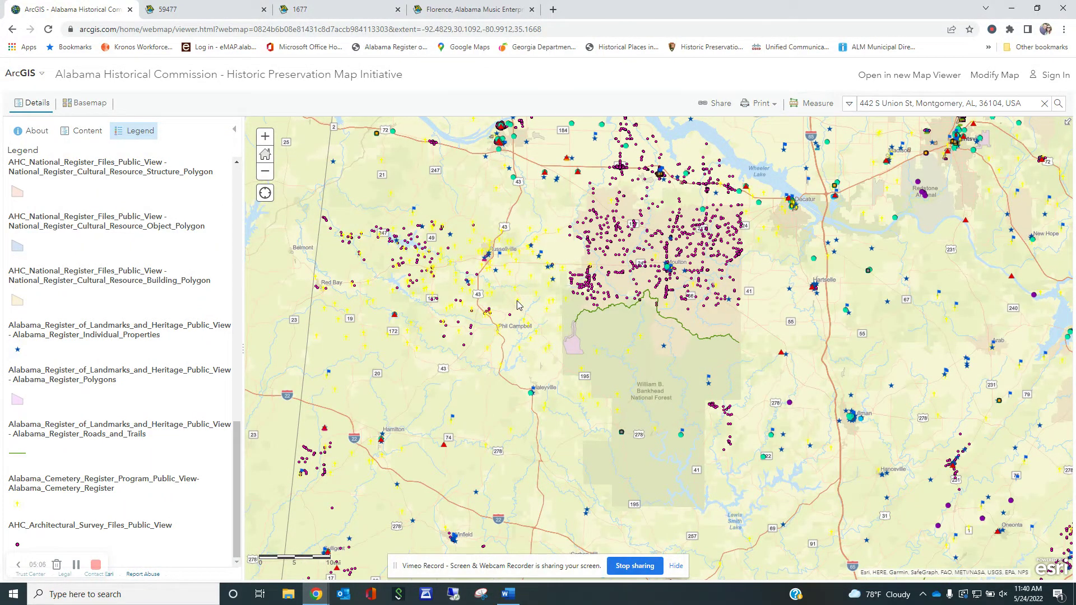
click(518, 303)
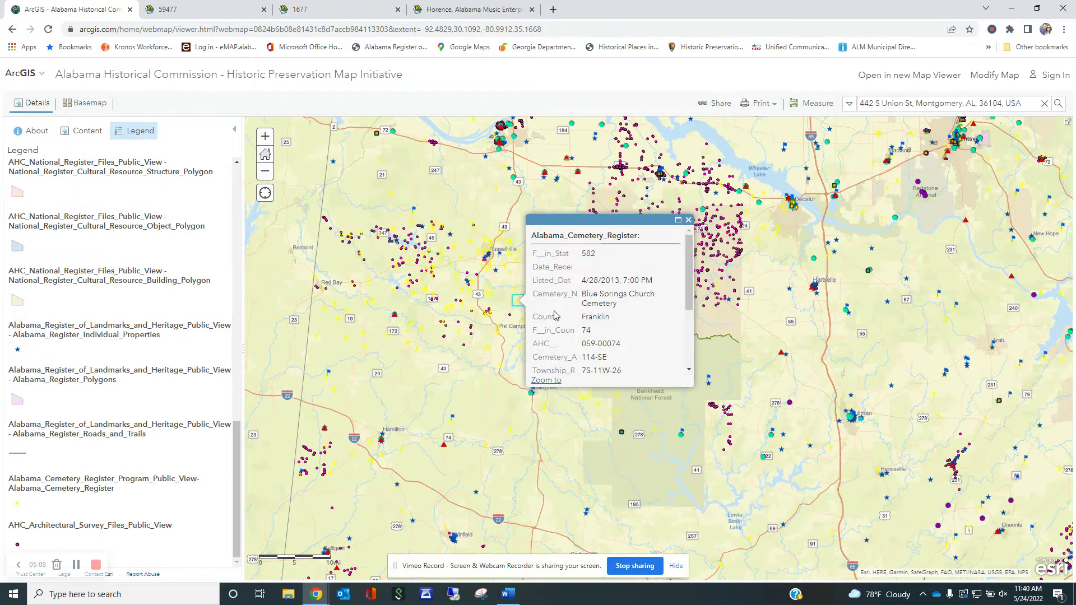
scroll(556, 321, down, 3)
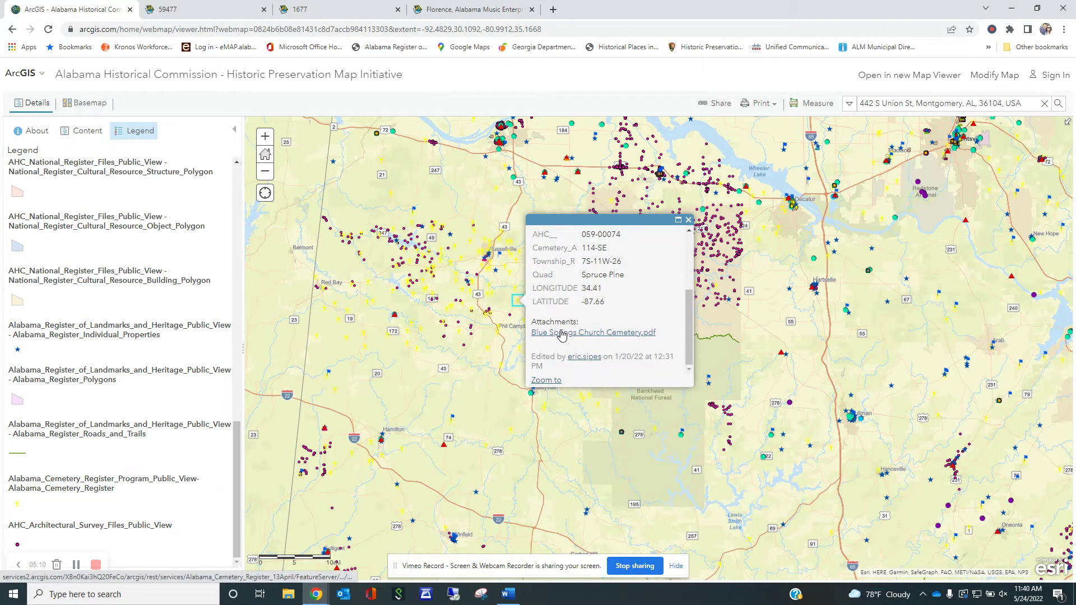
click(562, 333)
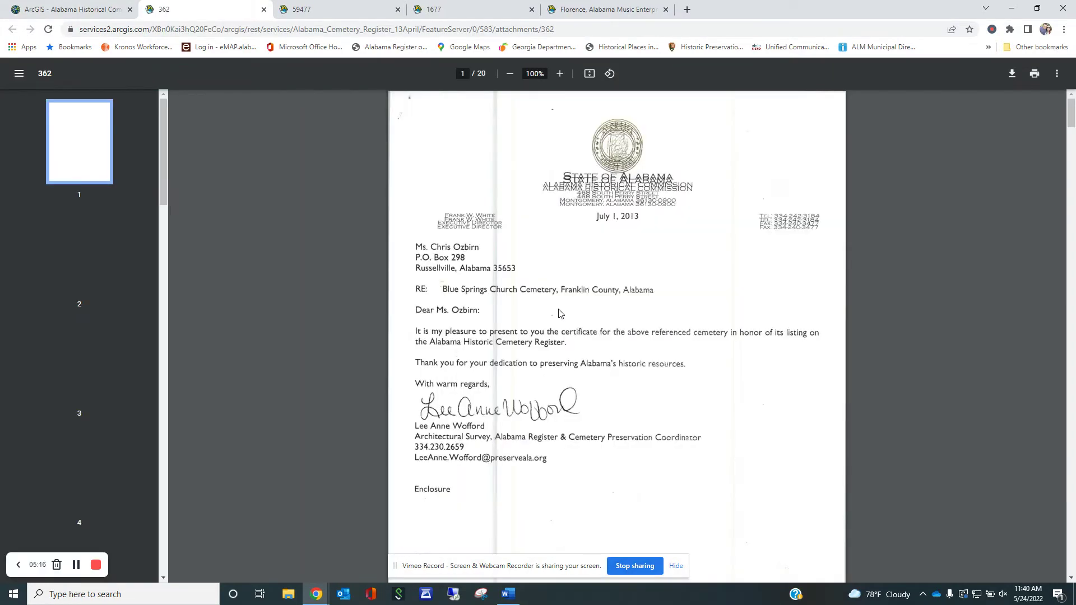
- Page through the cemetery PDF to the register application form on page 6
scroll(553, 323, down, 4)
scroll(552, 323, down, 6)
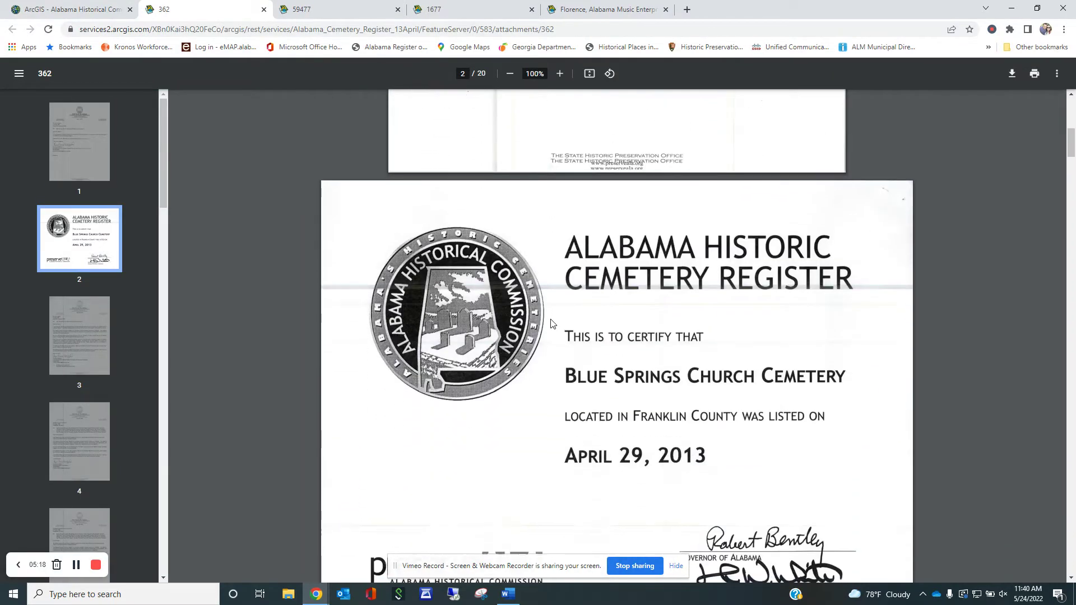
scroll(552, 324, down, 8)
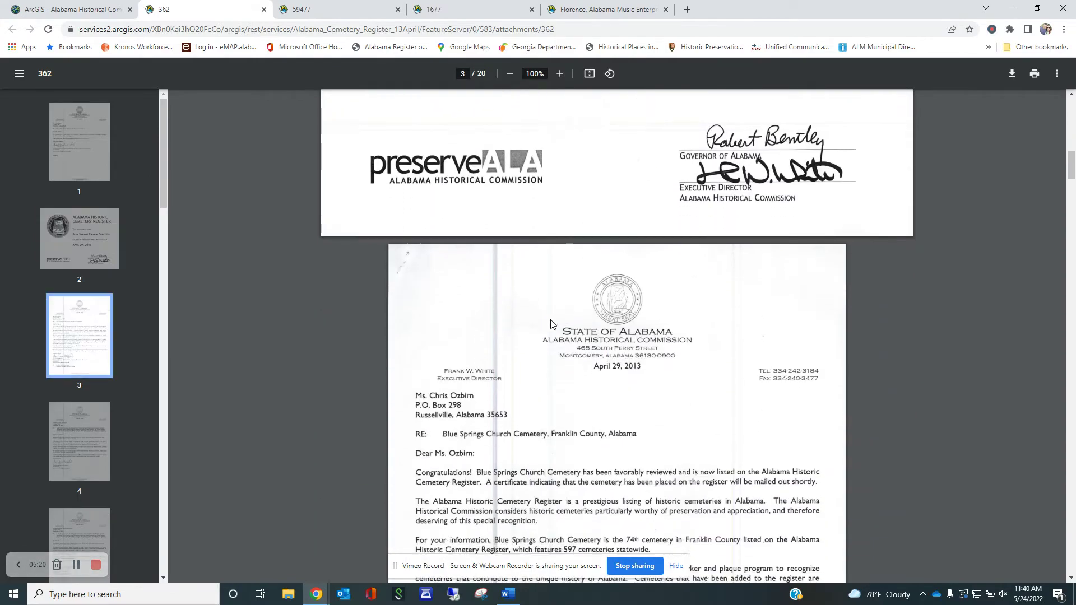
scroll(552, 324, down, 15)
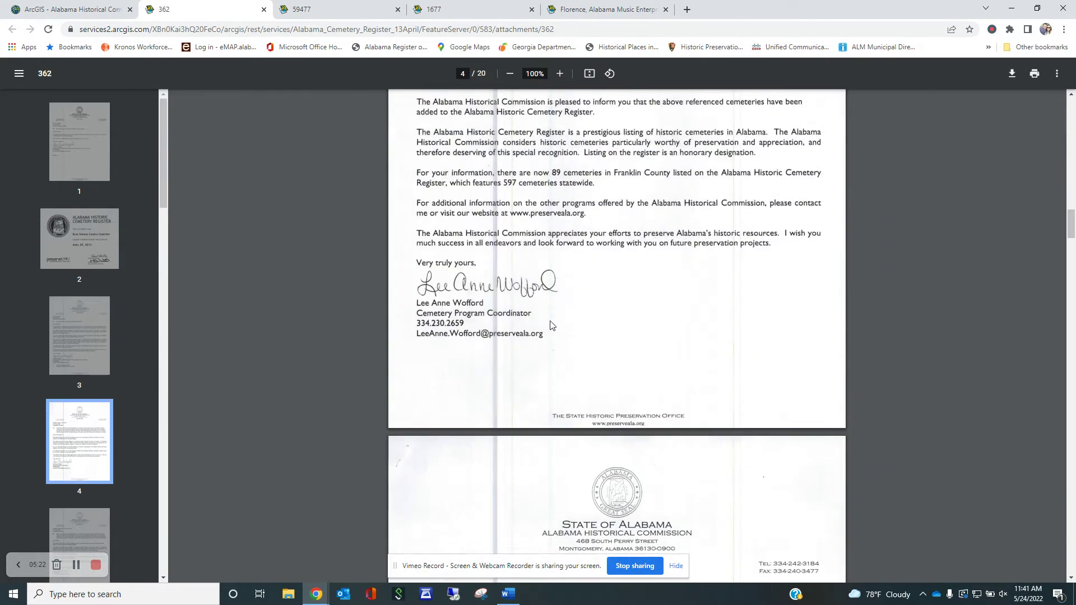
scroll(552, 324, down, 6)
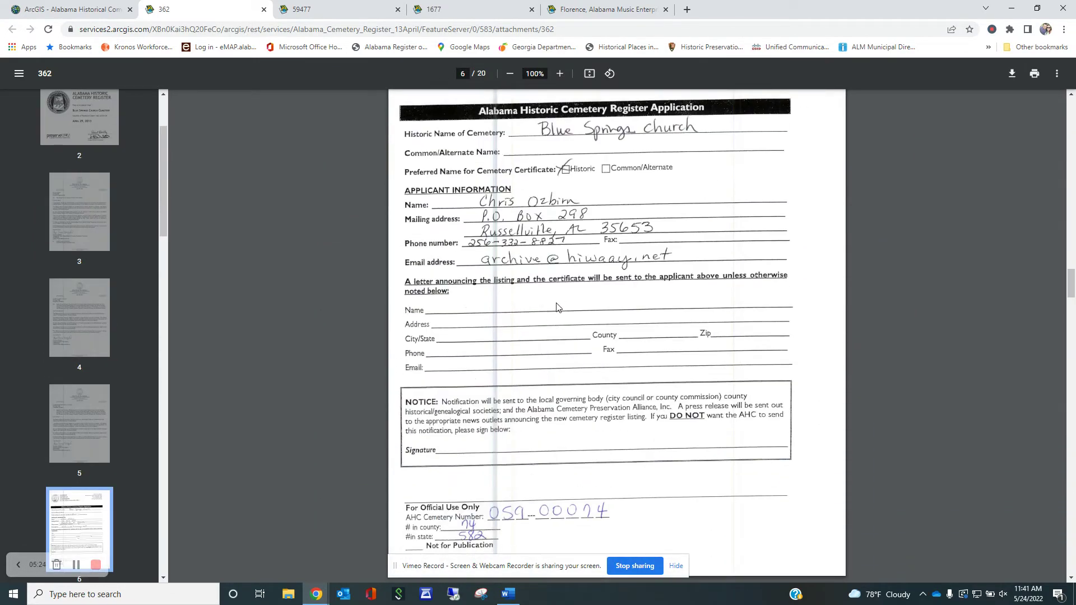
scroll(555, 316, up, 2)
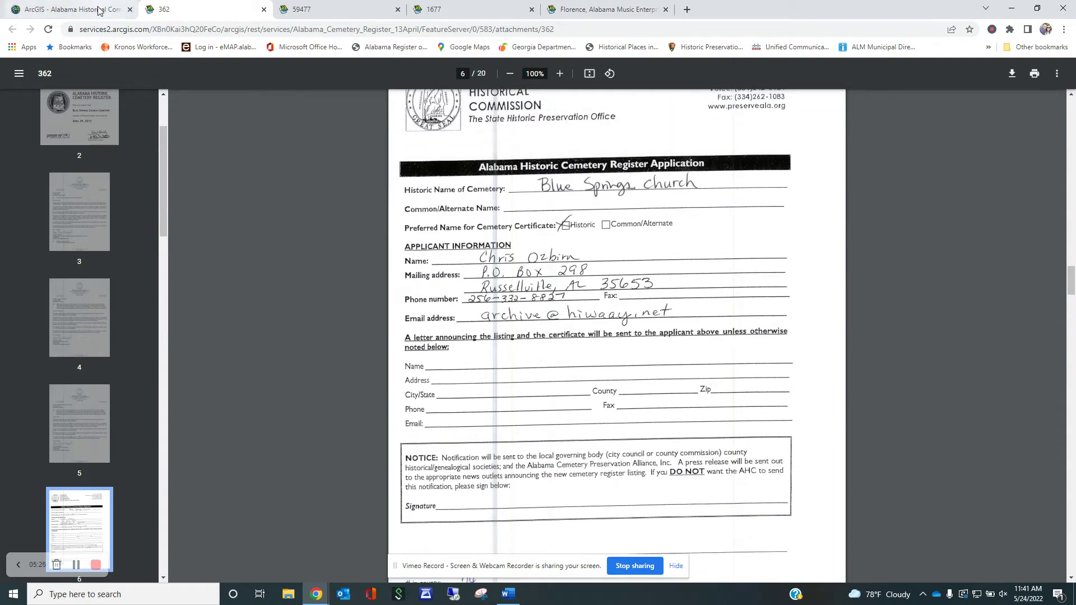
- Return to the map, close the cemetery popup and zoom out to all of Alabama
click(102, 11)
click(689, 220)
scroll(764, 360, down, 2)
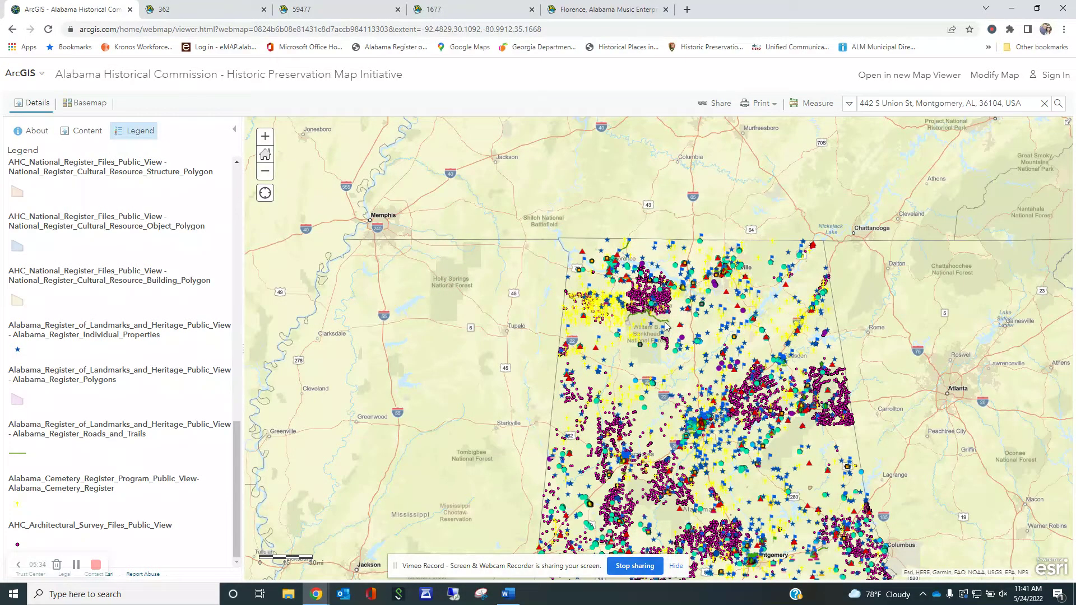
- Switch the basemap to Imagery Hybrid satellite imagery from the basemap gallery
scroll(164, 300, up, 15)
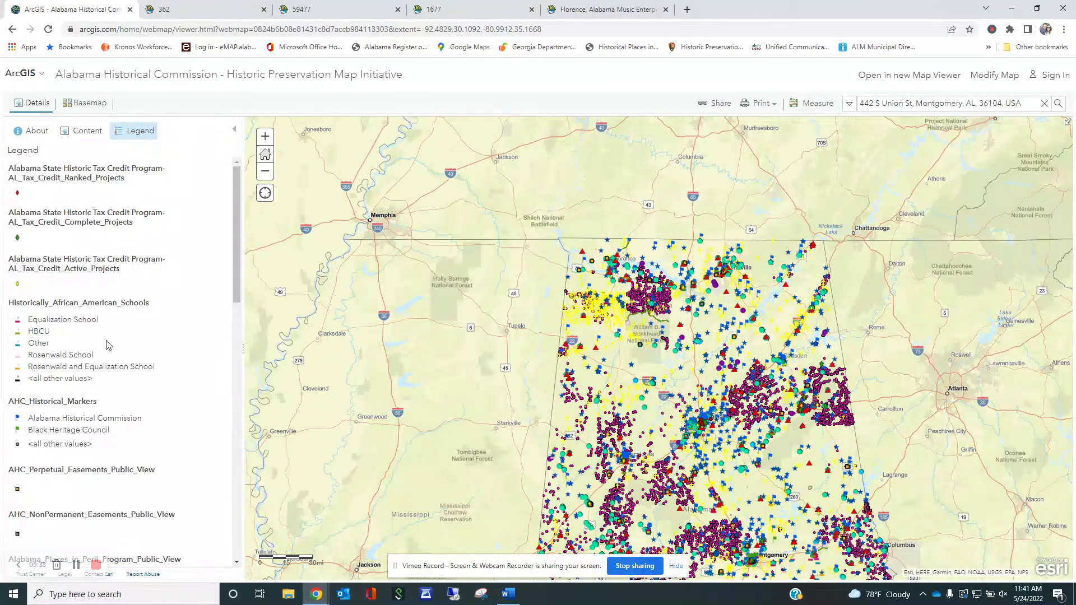
click(90, 104)
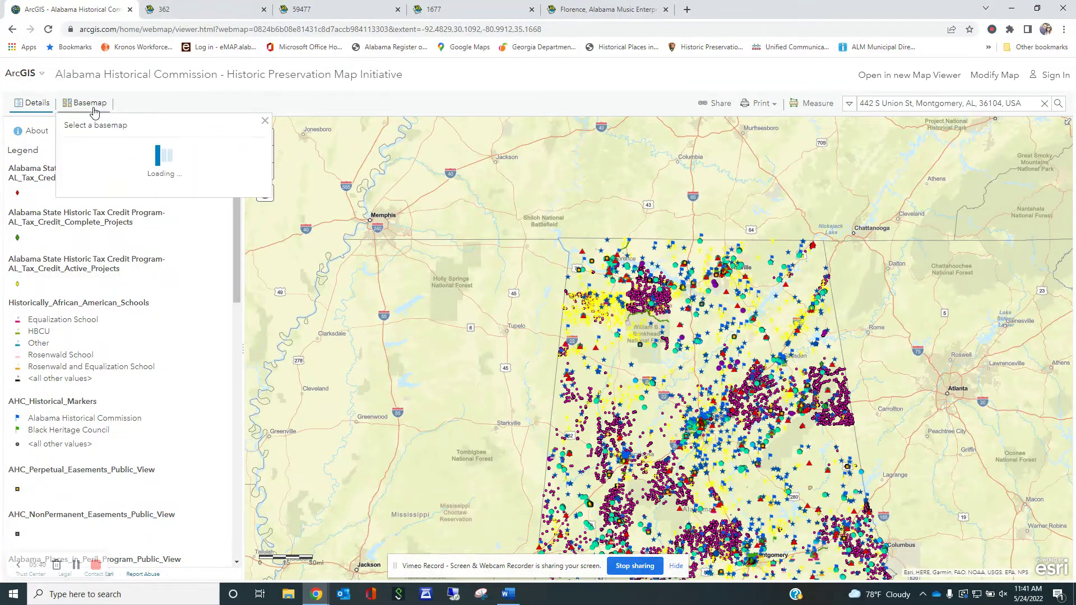
click(156, 171)
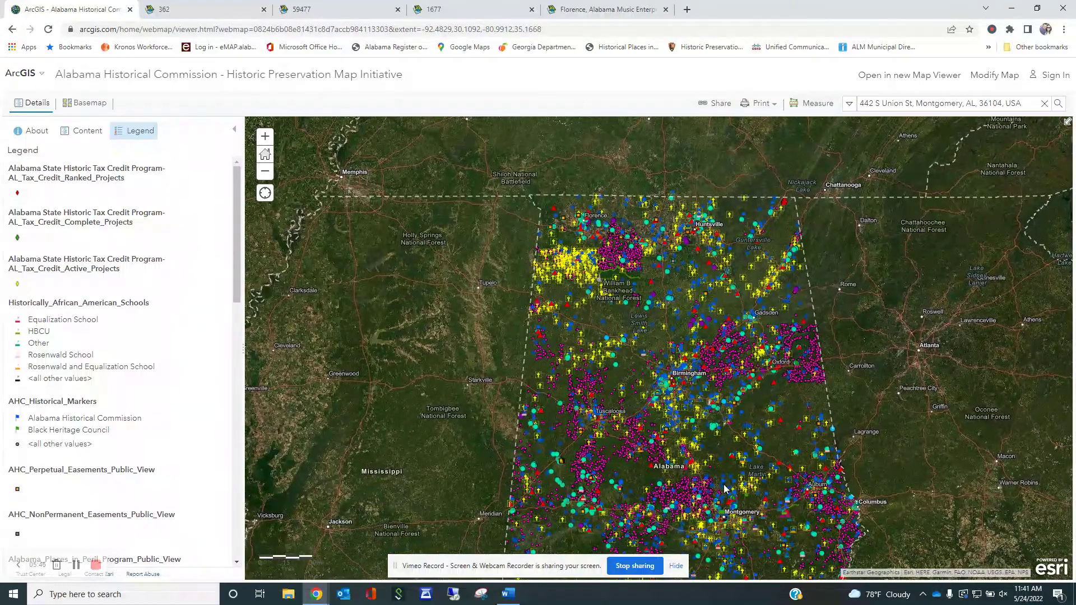
- Zoom and pan the satellite map to frame Montgomery and Selma, from Tuscaloosa to Columbus
scroll(715, 486, up, 1)
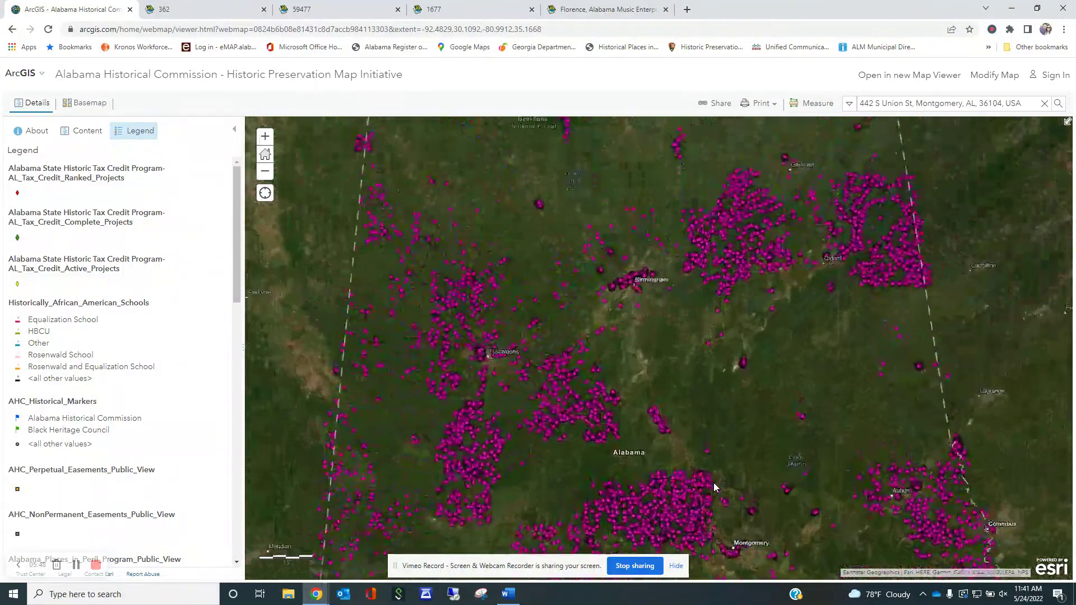
scroll(704, 493, up, 2)
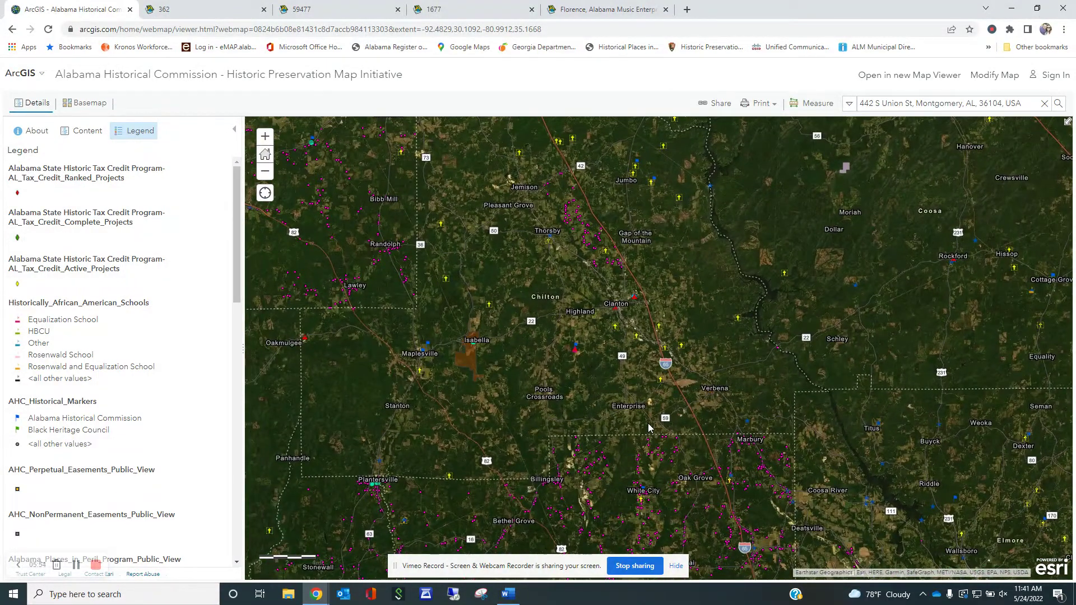
scroll(632, 422, down, 2)
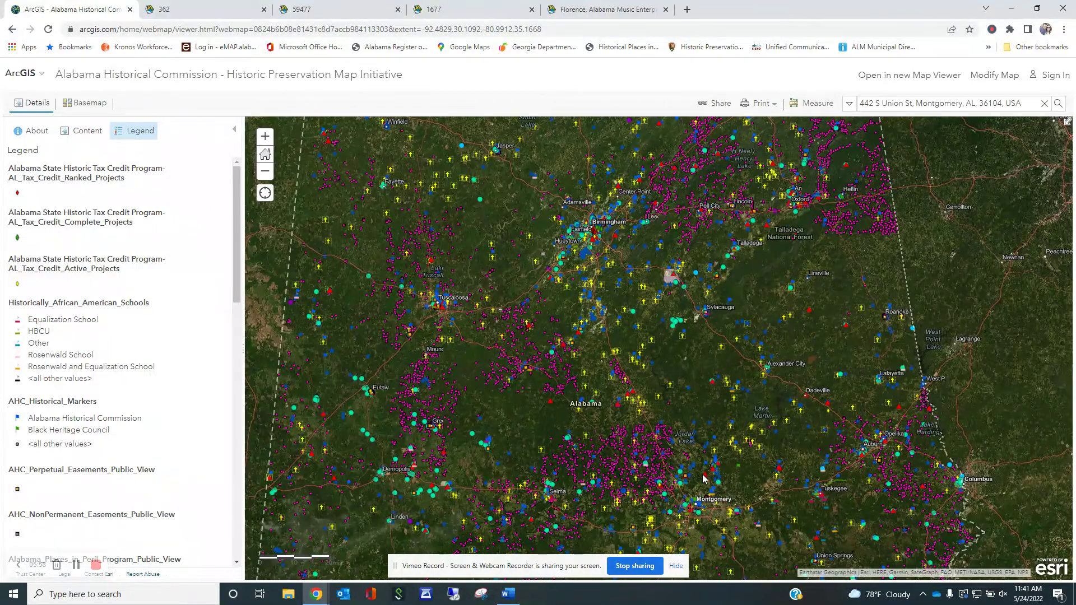
drag(712, 511, 697, 446)
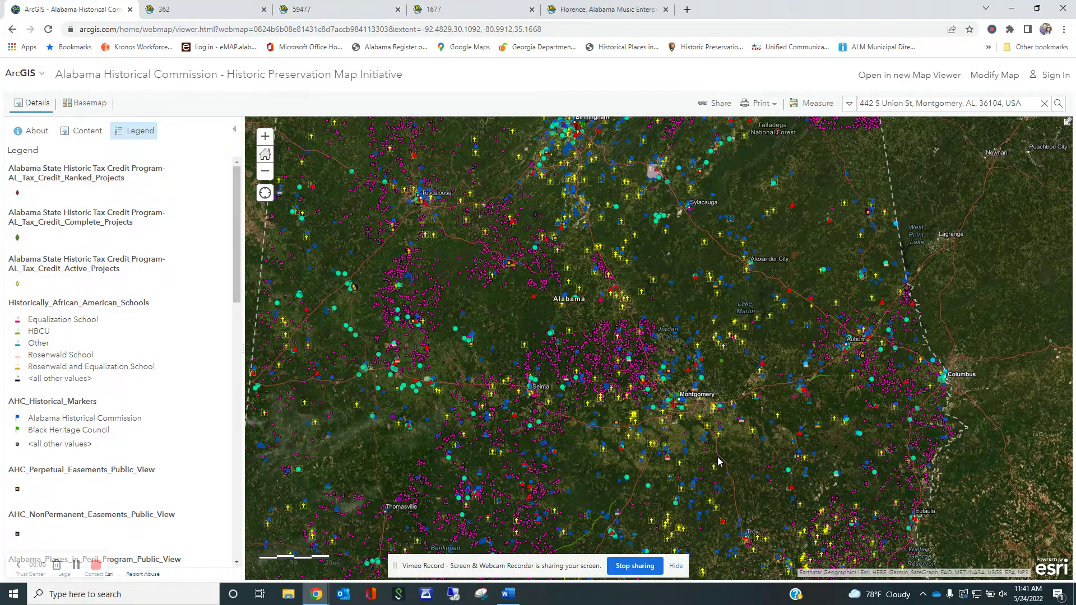
drag(744, 477, 739, 425)
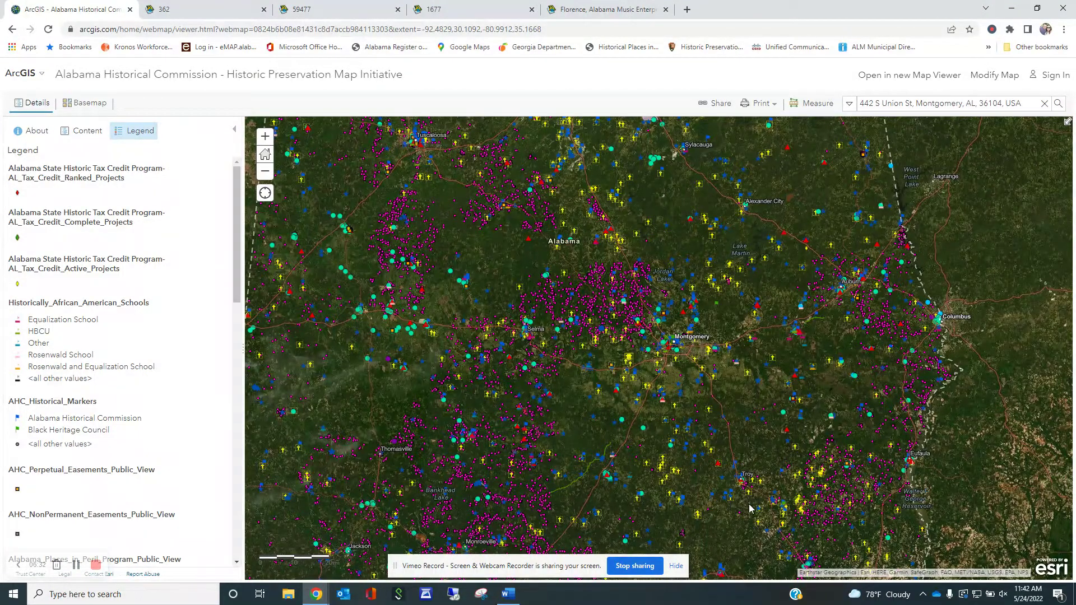
drag(751, 508, 738, 466)
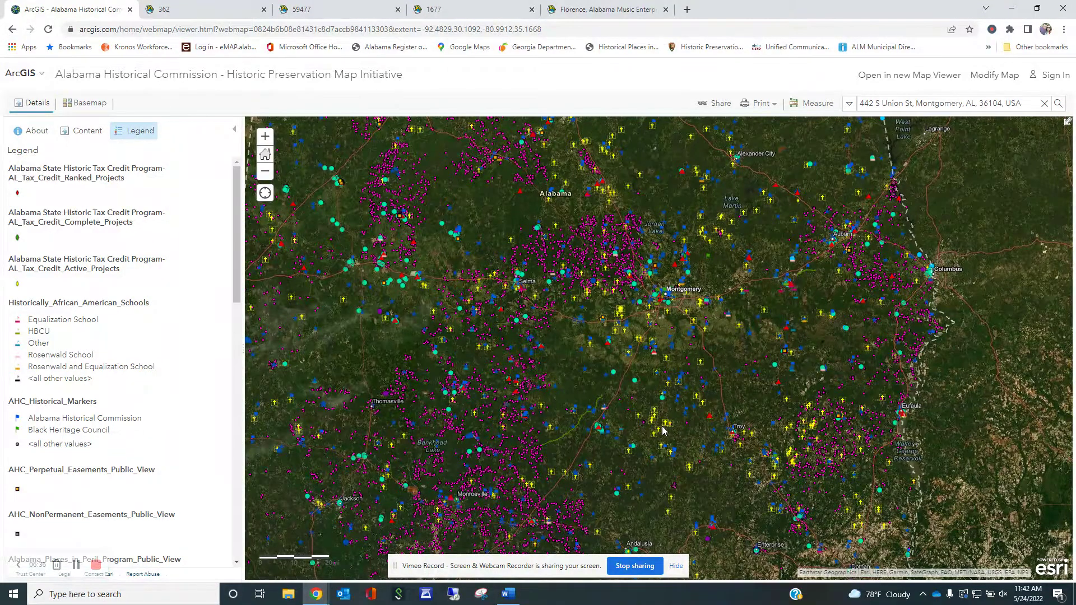
drag(675, 433, 723, 436)
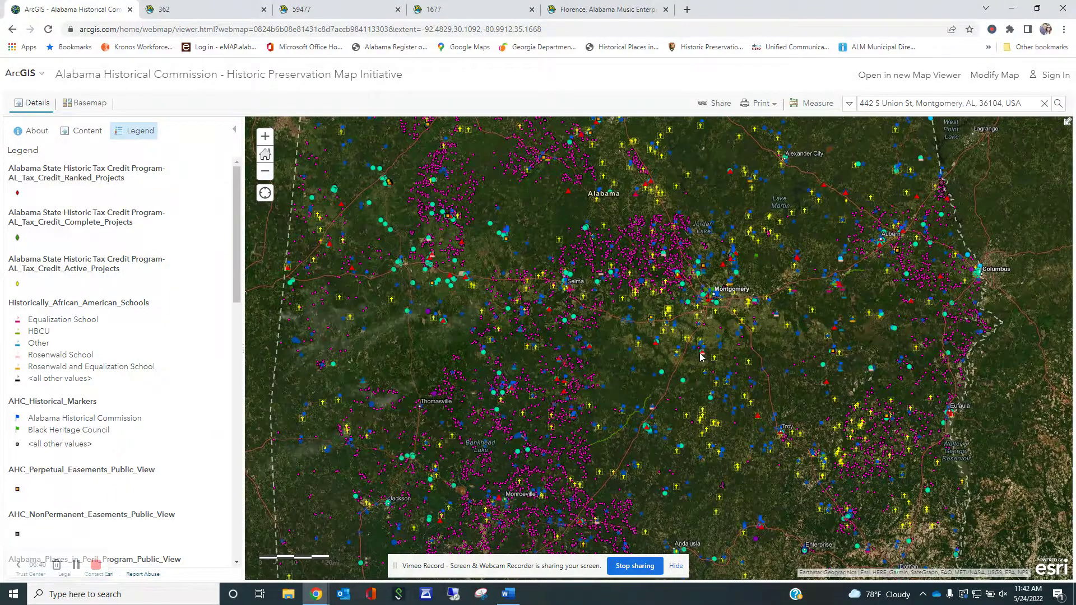
drag(710, 381, 729, 477)
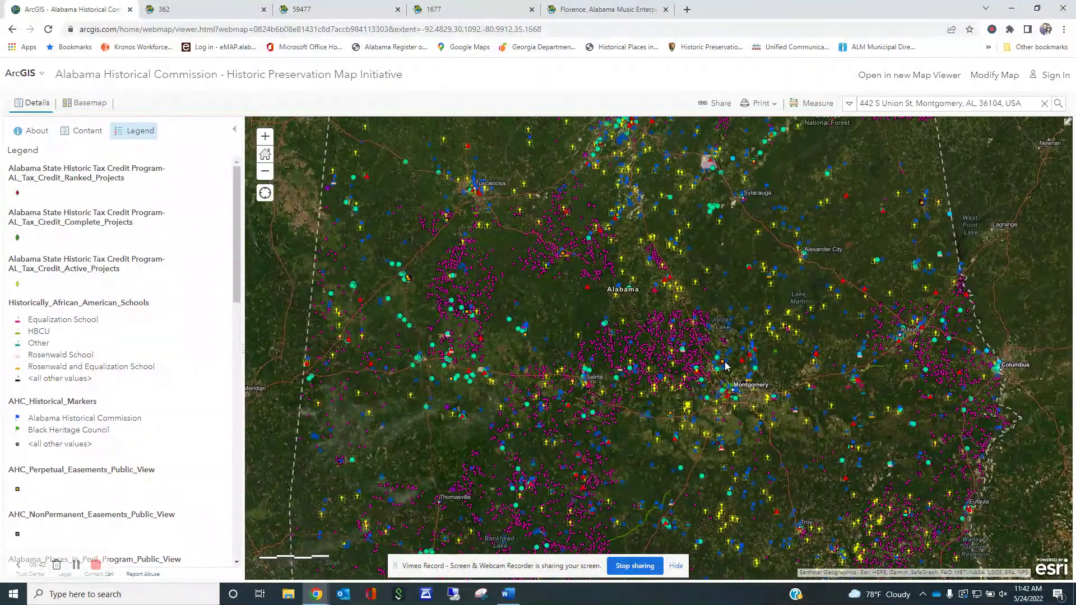
drag(726, 366, 713, 409)
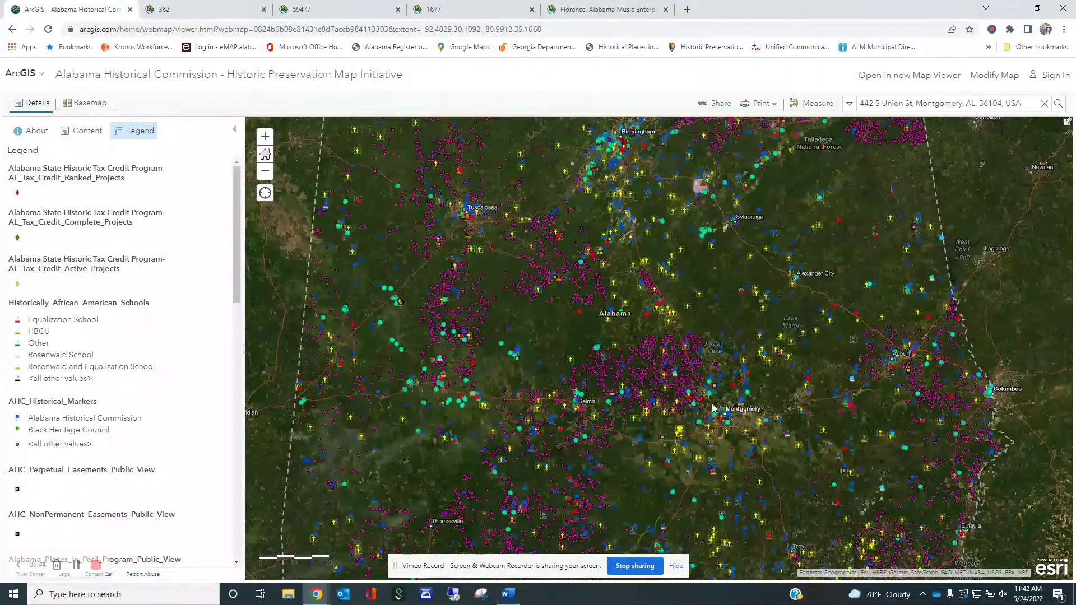